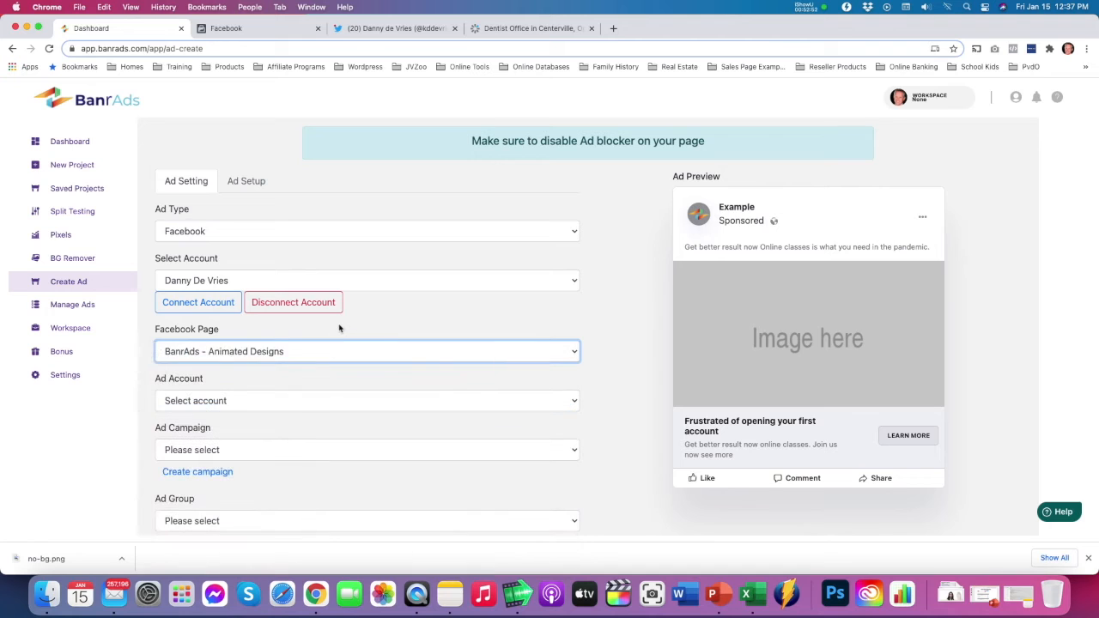
- Choose Resource as the ad account for the Facebook ad
scroll(253, 332, down, 2)
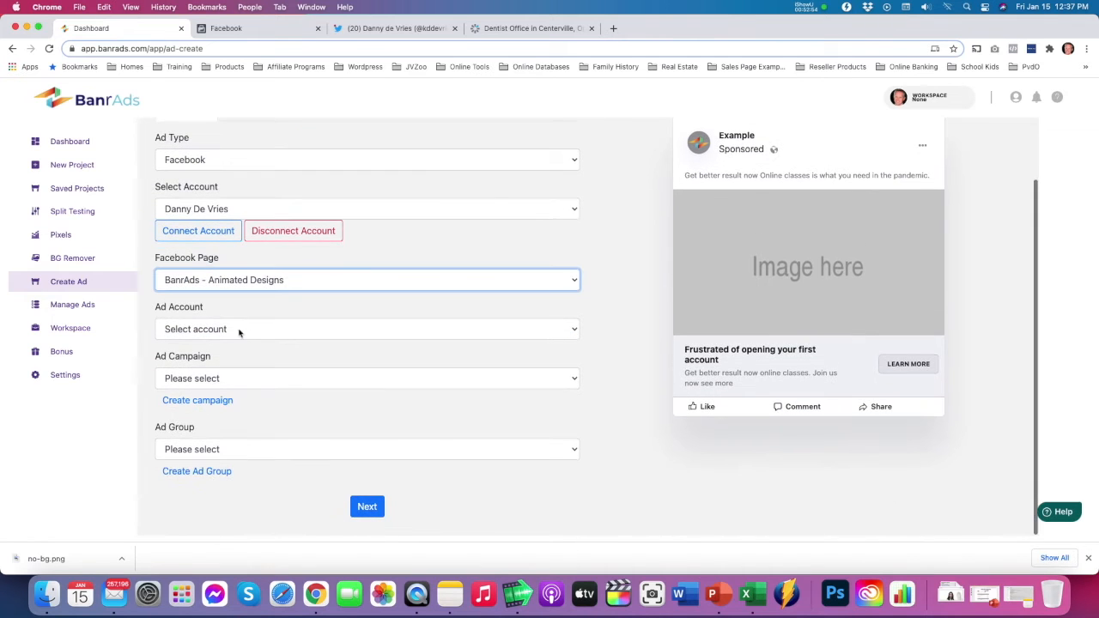
click(251, 331)
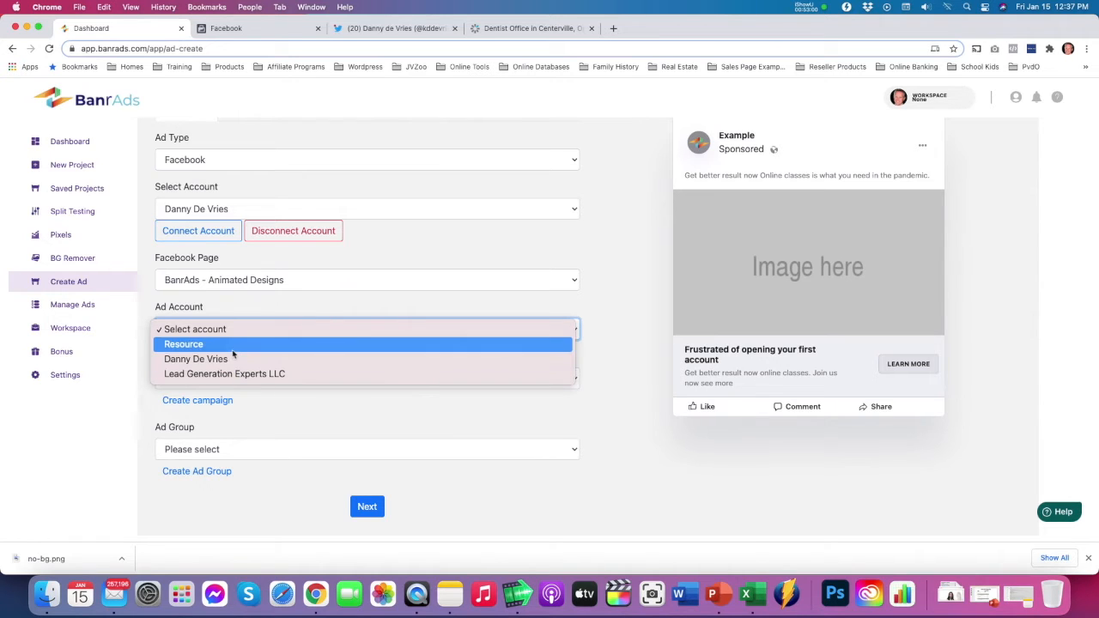
click(233, 352)
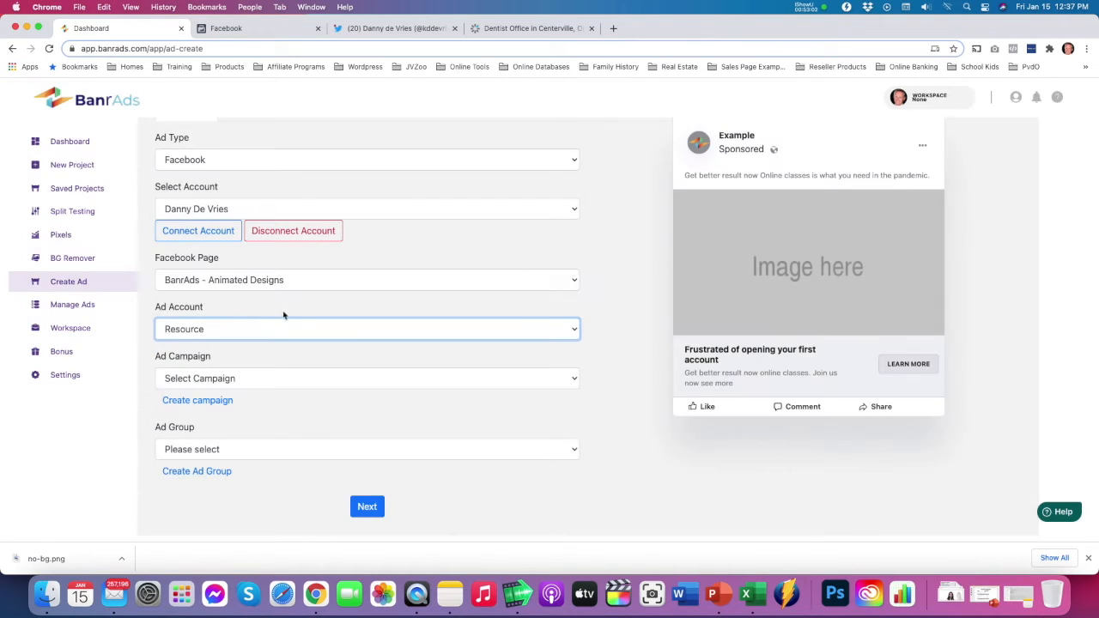
- Create a new campaign named BanrAds Project and select it as the ad campaign
click(199, 401)
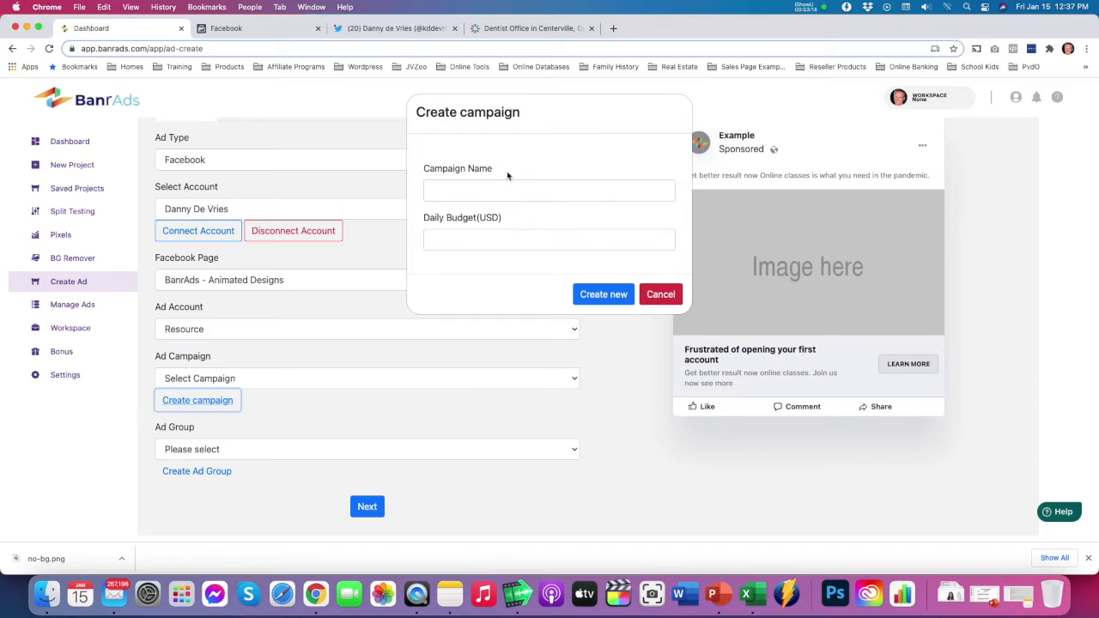
click(460, 192)
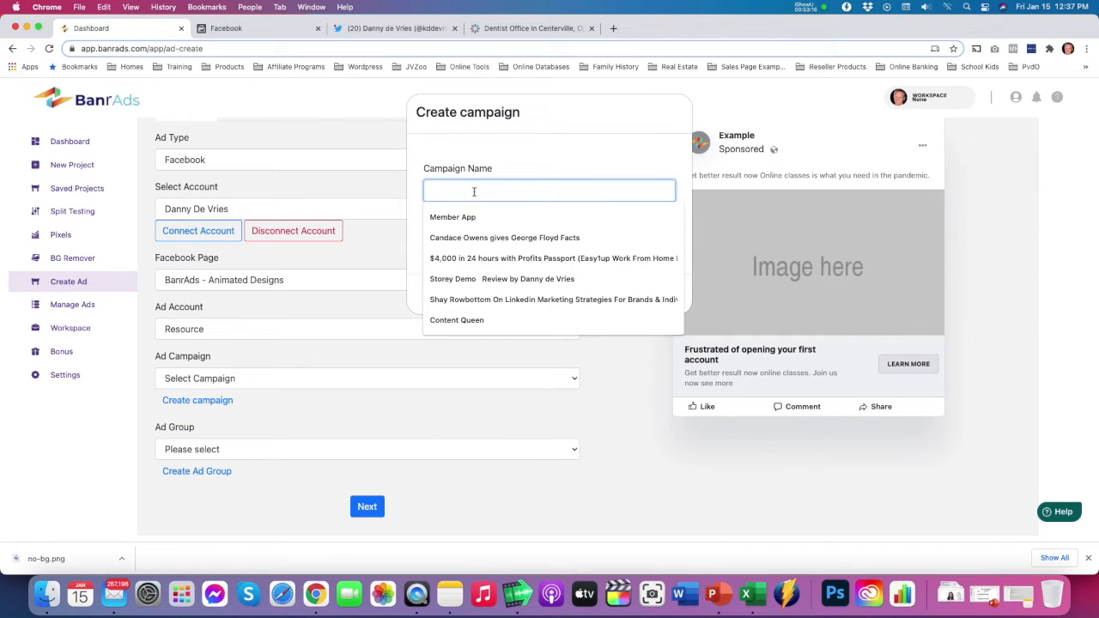
text(BANR)
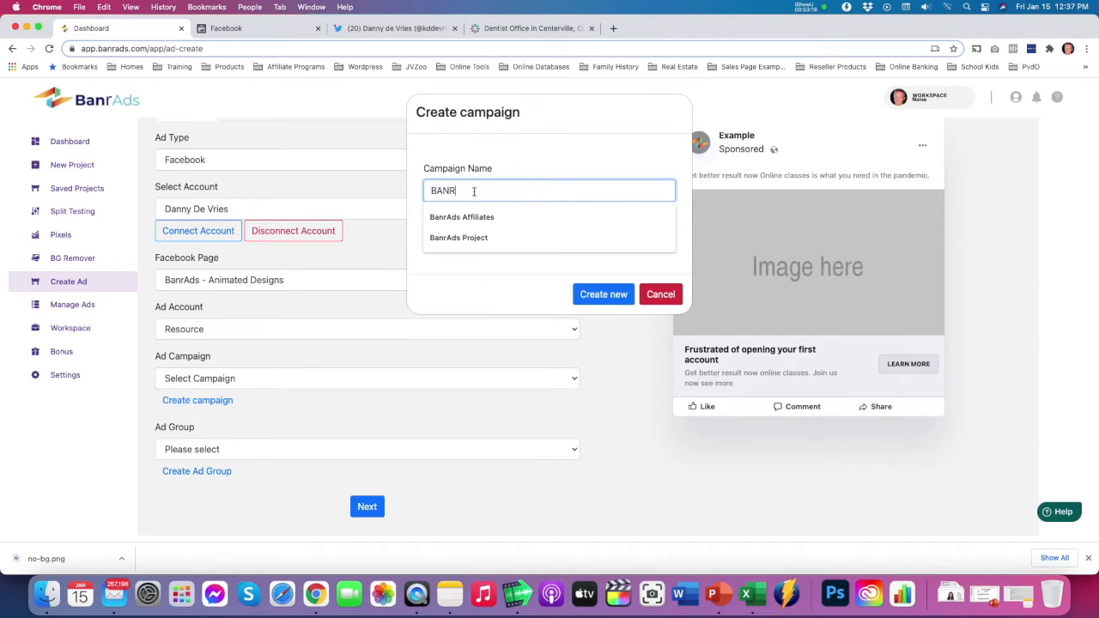
text(ADS)
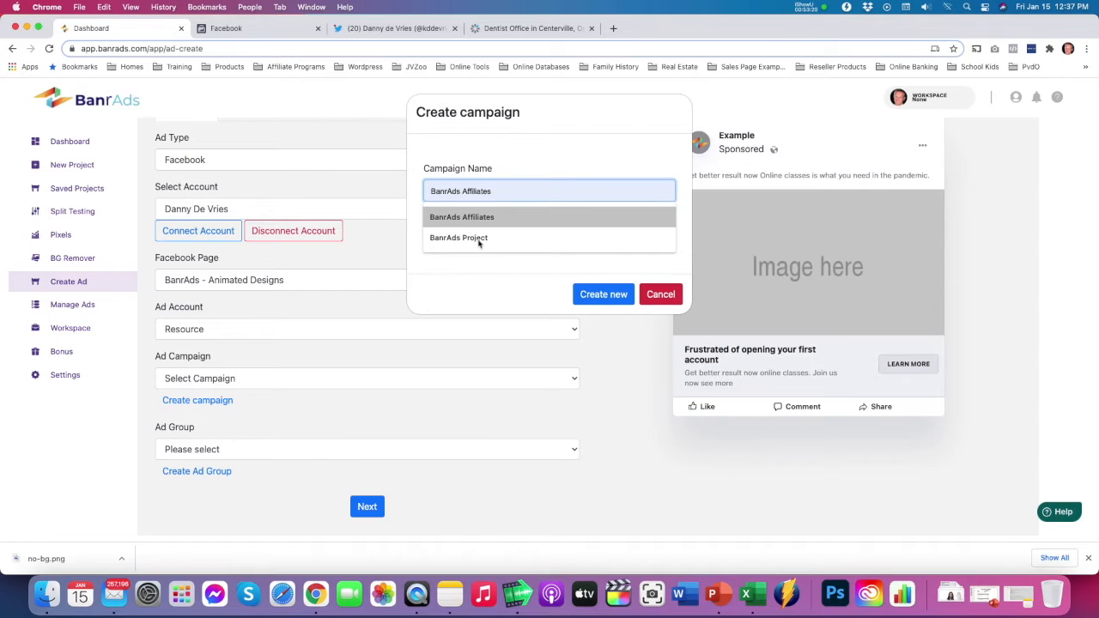
click(478, 239)
click(504, 233)
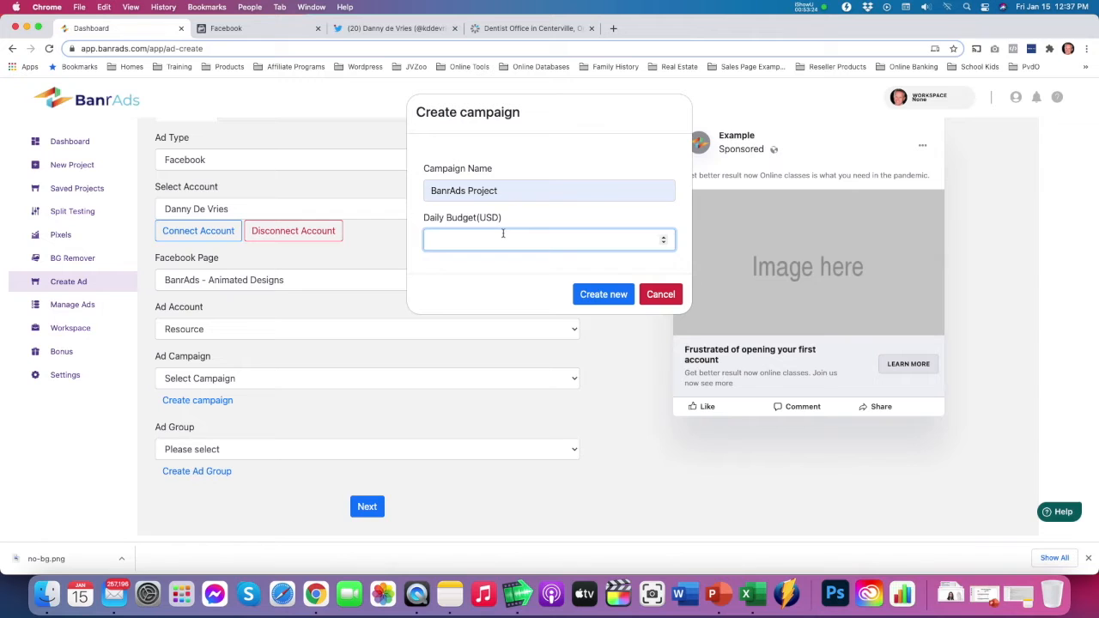
click(592, 294)
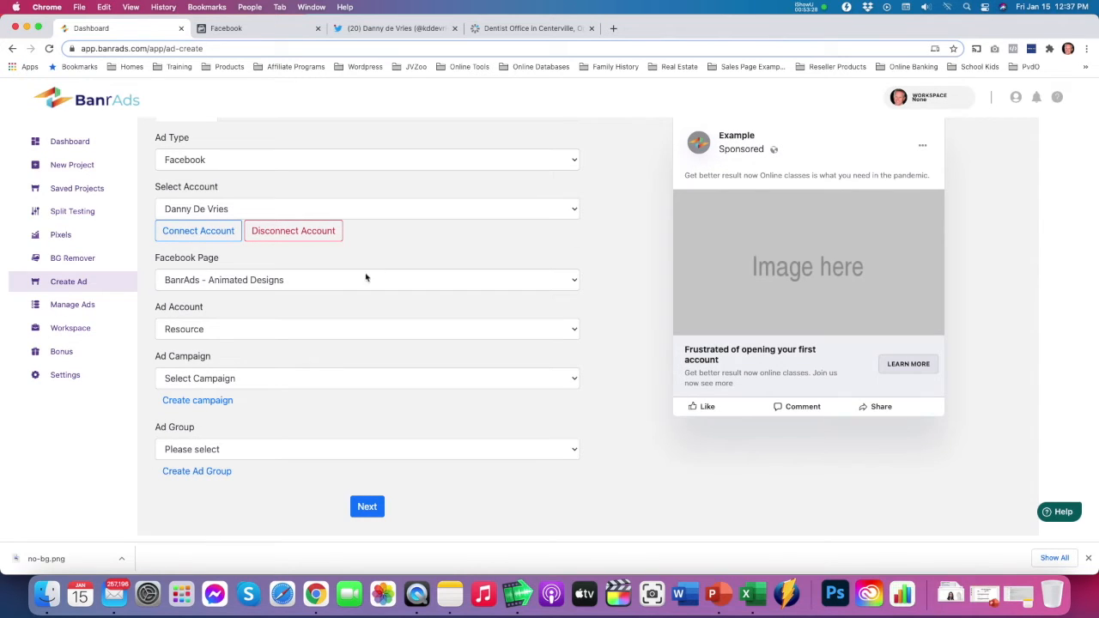
click(214, 385)
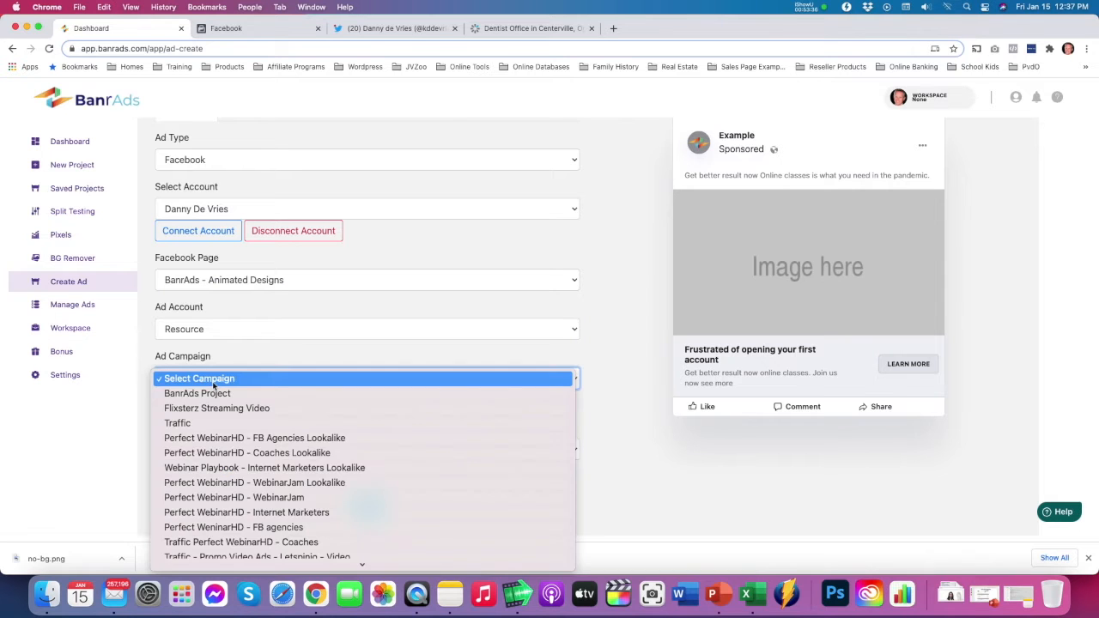
click(213, 393)
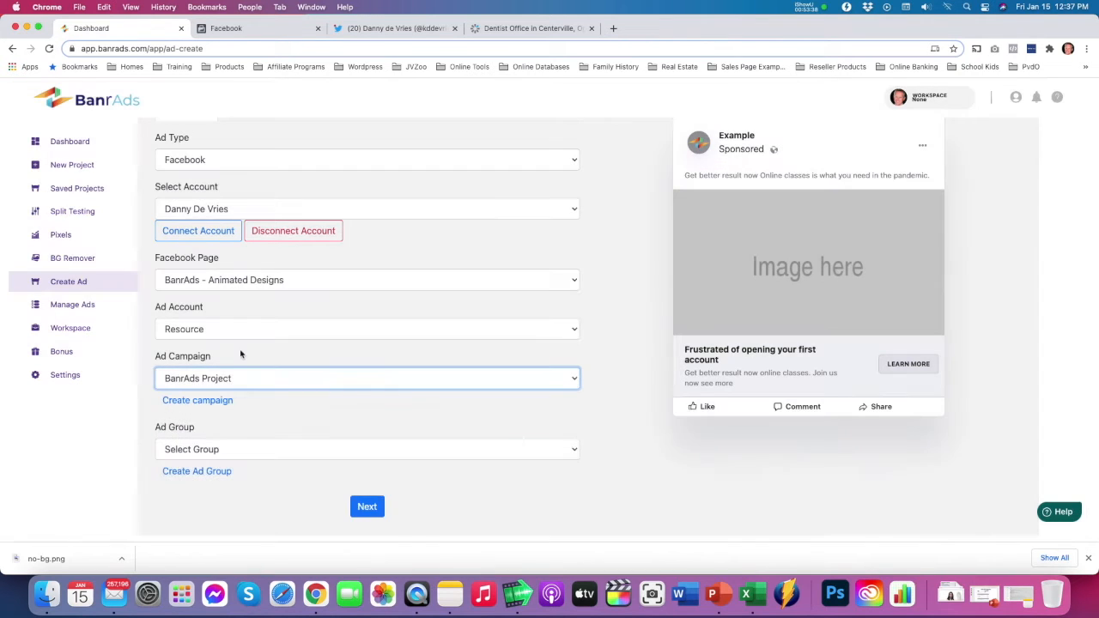
- Start creating an ad group under the campaign and name it BANRADS
click(190, 473)
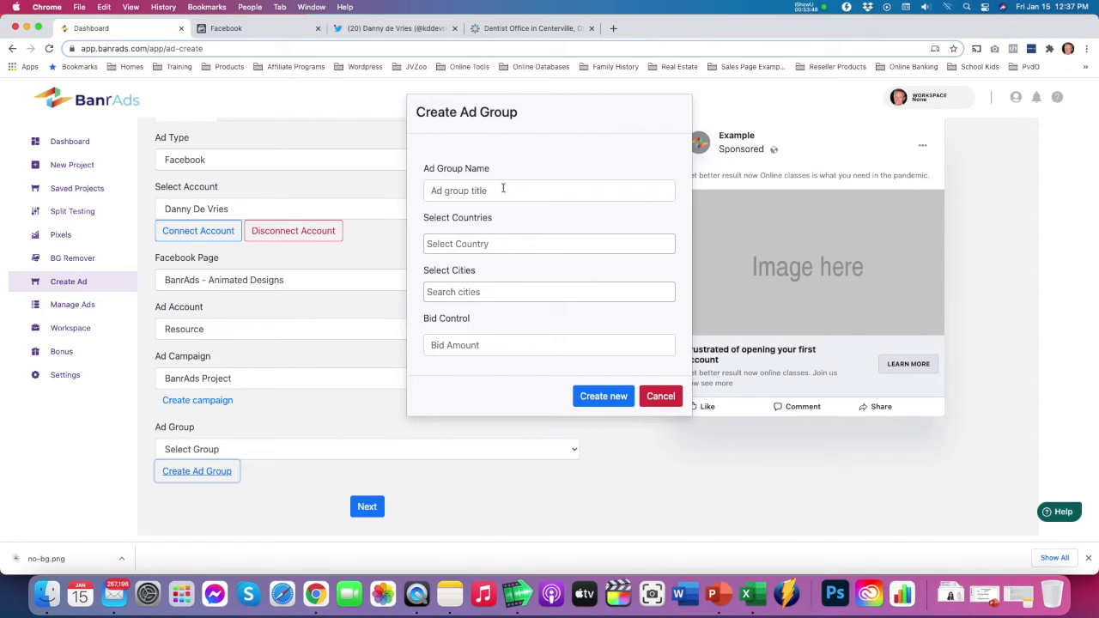
click(503, 190)
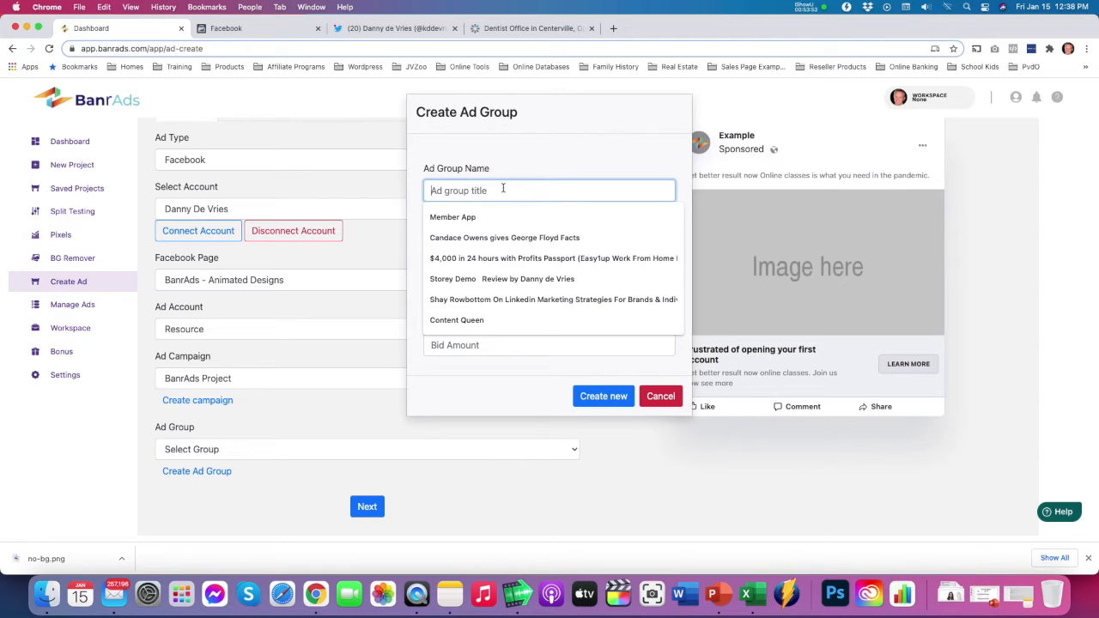
text(BANR)
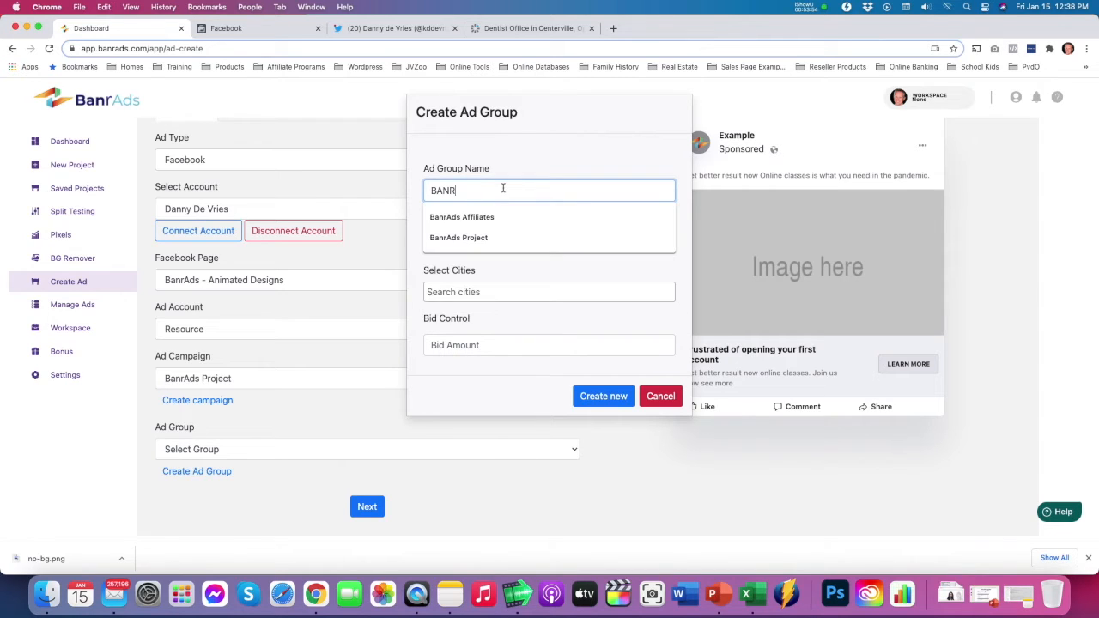
text(ADS)
click(553, 162)
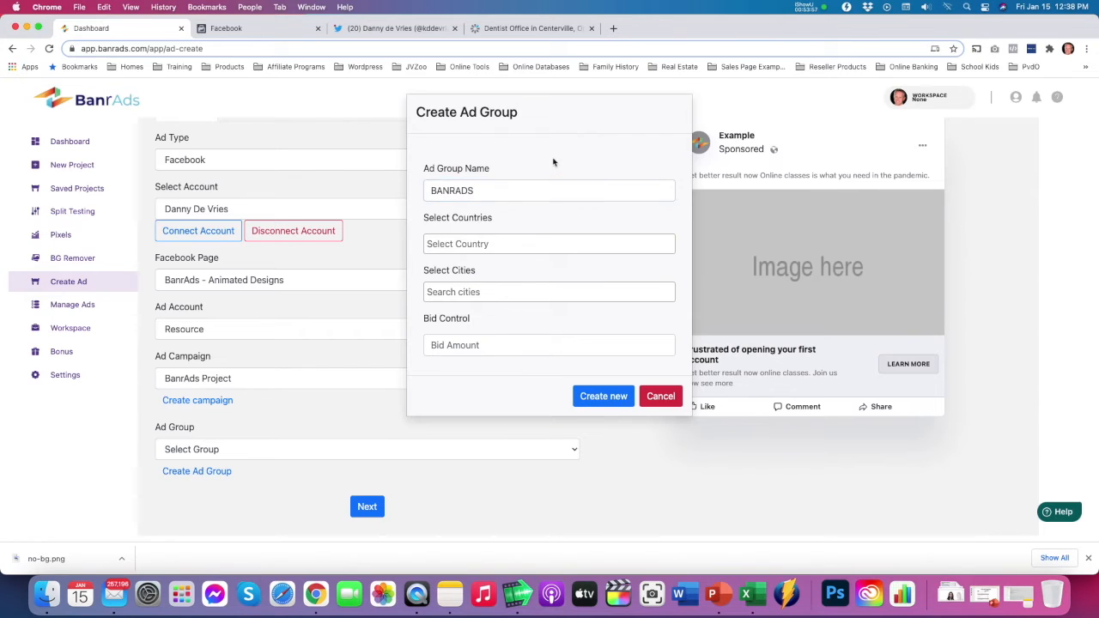
- Target the ad group to the country United States and the city Salt Lake City, United States
click(488, 245)
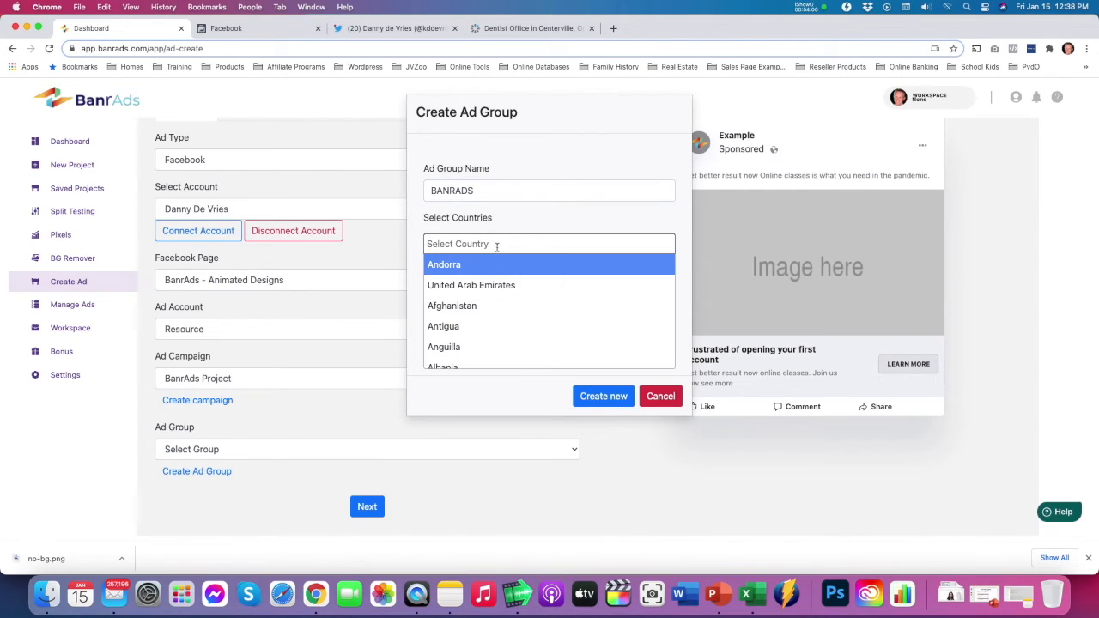
text(un)
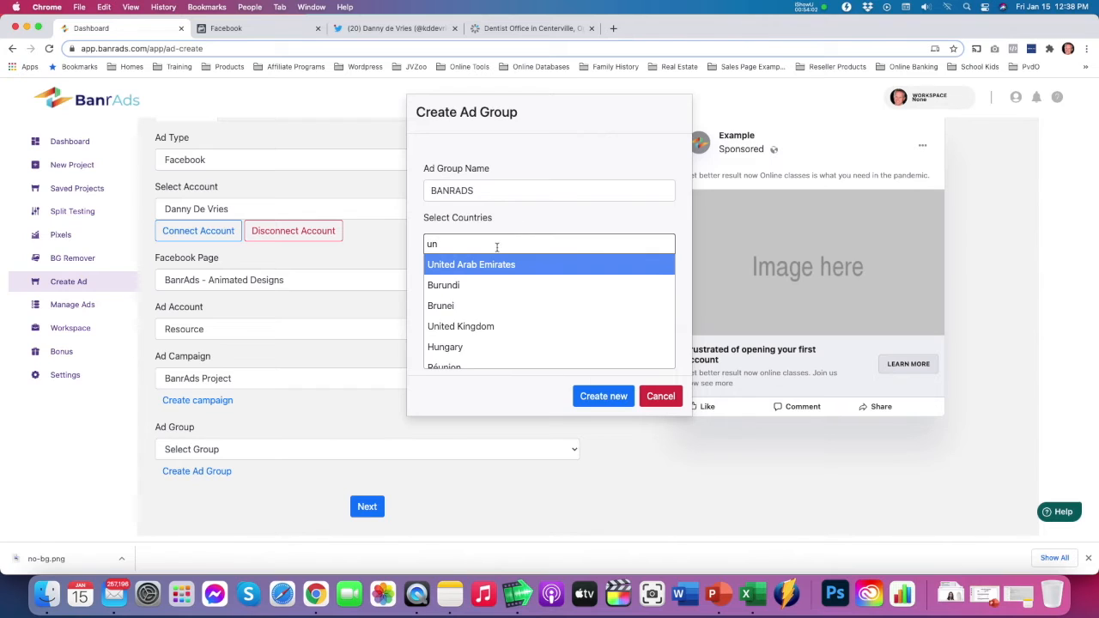
text(ited)
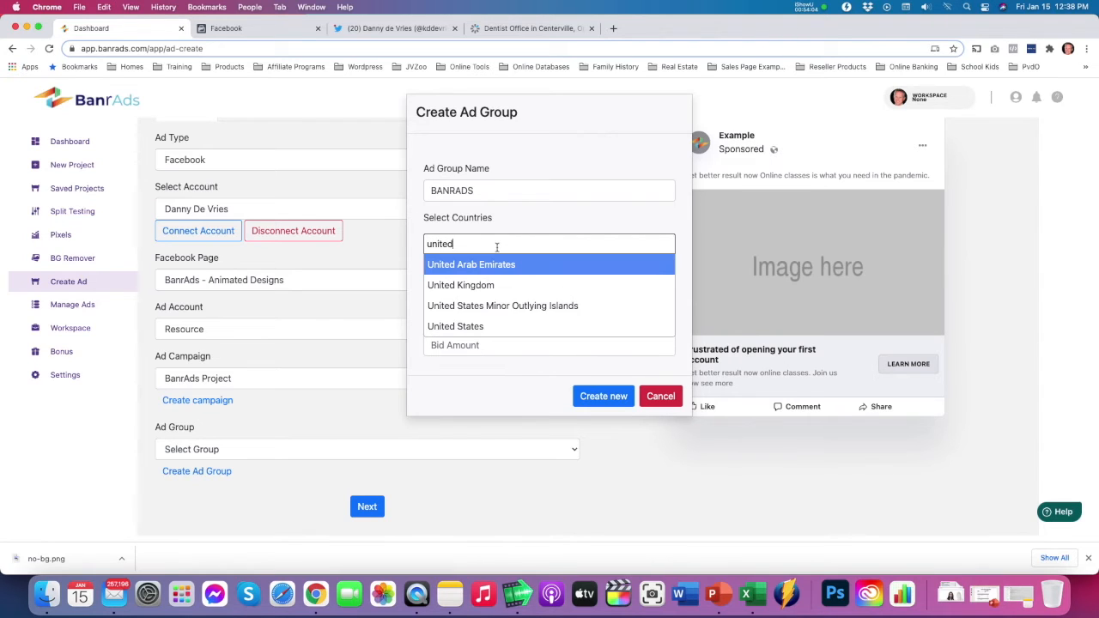
click(498, 325)
click(493, 295)
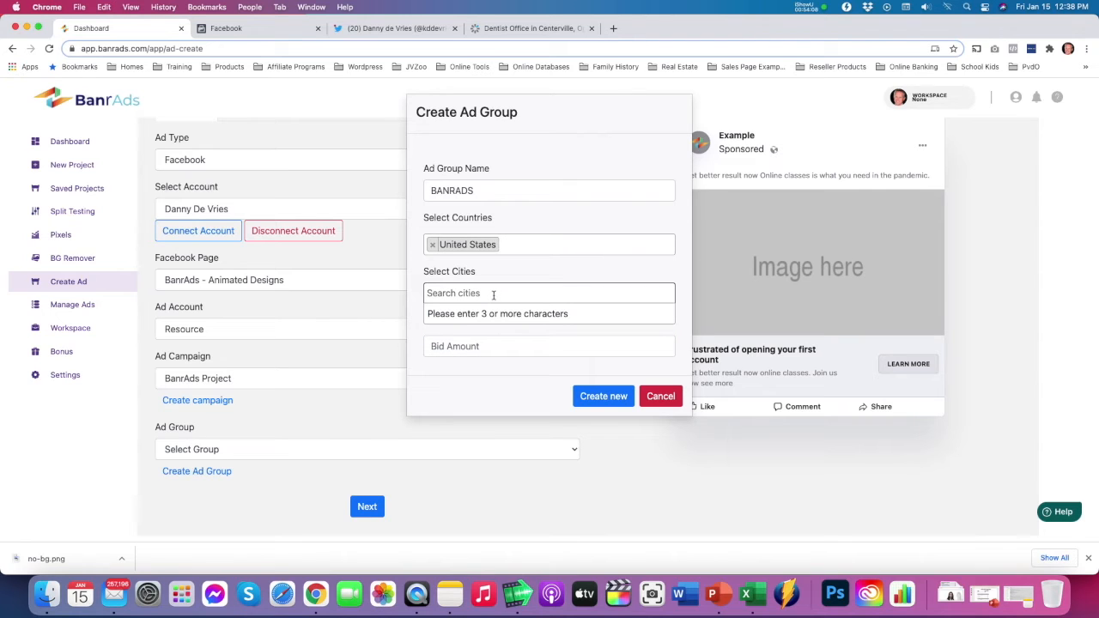
text(salt lake city)
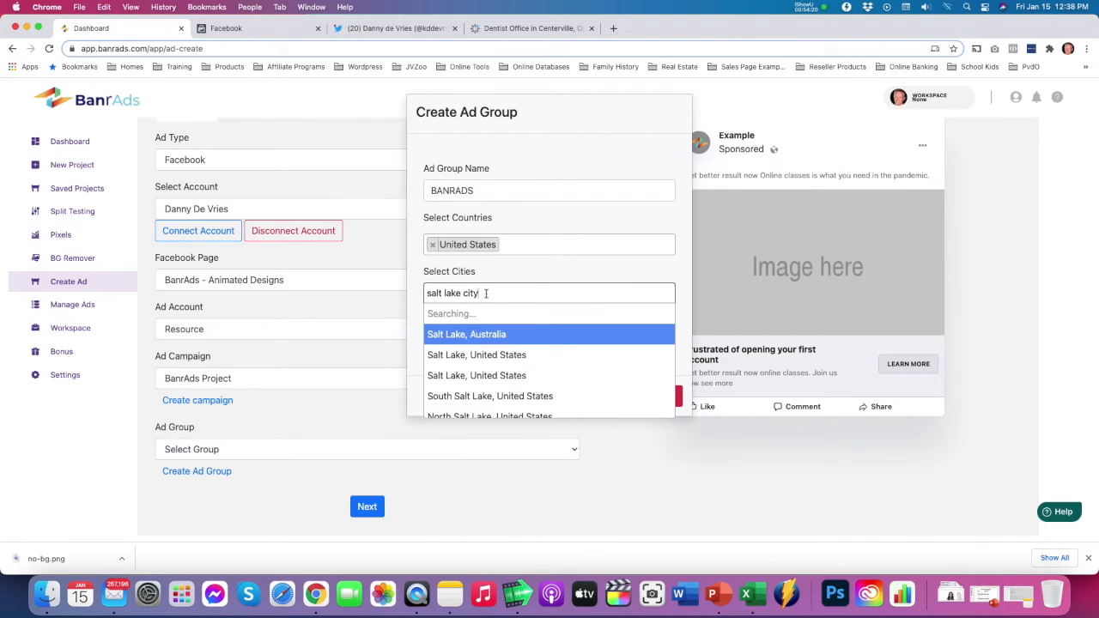
click(492, 314)
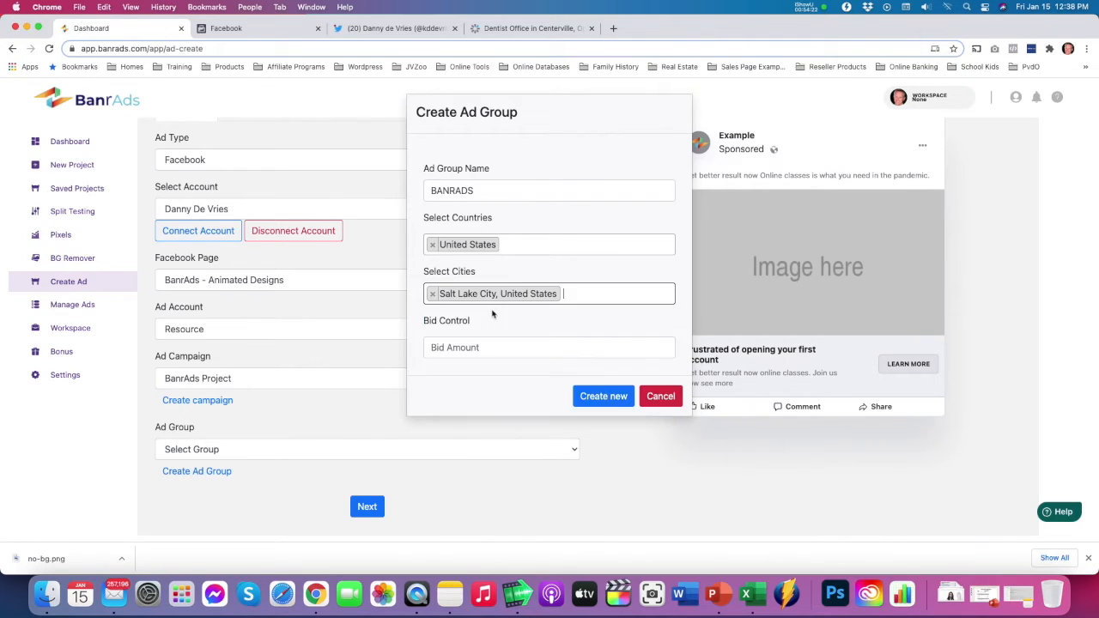
- Set the ad group's bid control amount to 1
click(470, 346)
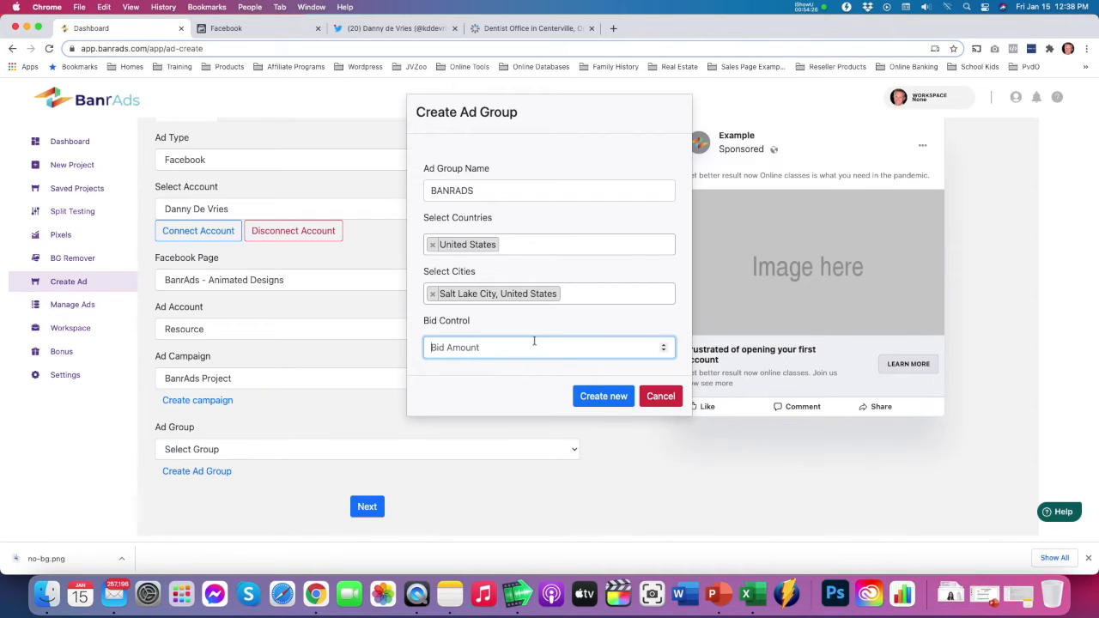
scroll(532, 338, down, 3)
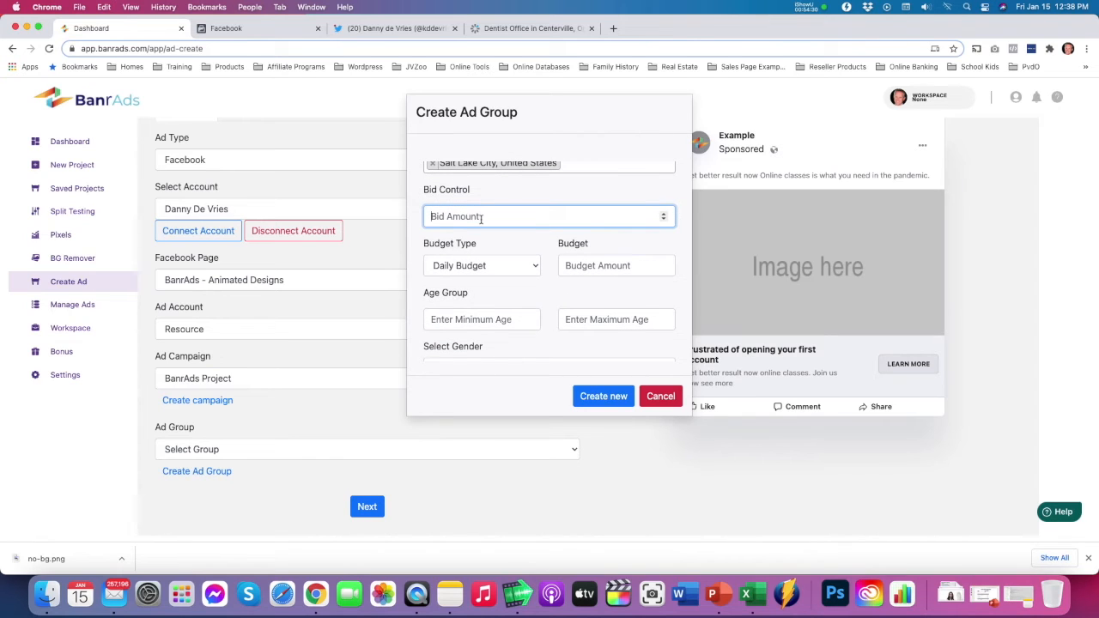
text(1)
- Try the Lifetime Budget type, switch back to Daily Budget, and set the budget amount to 5
click(469, 271)
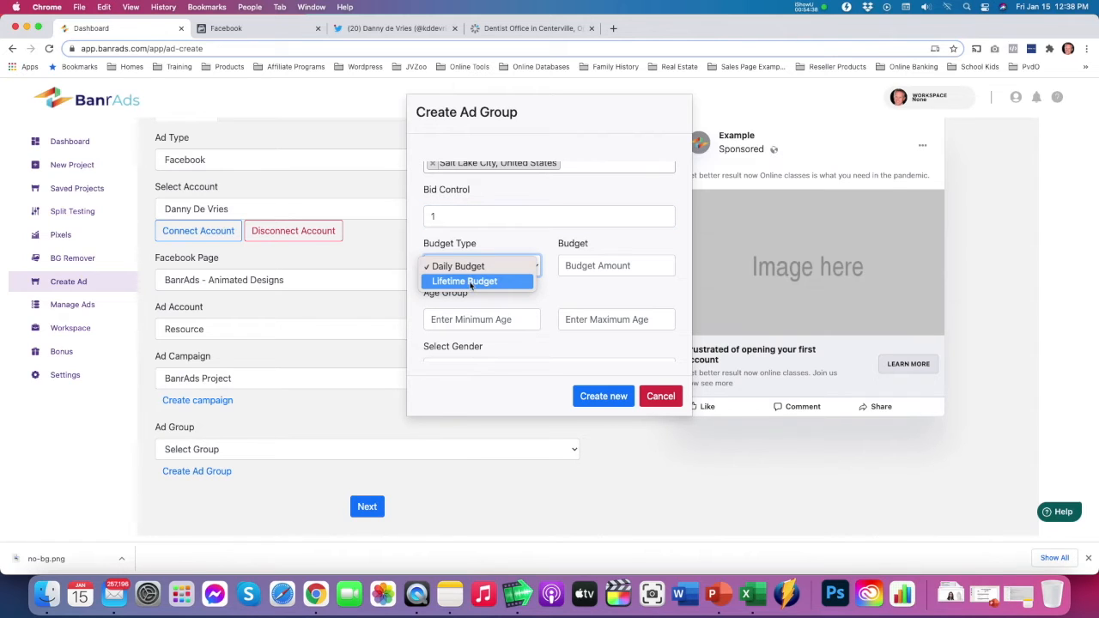
click(469, 282)
click(470, 268)
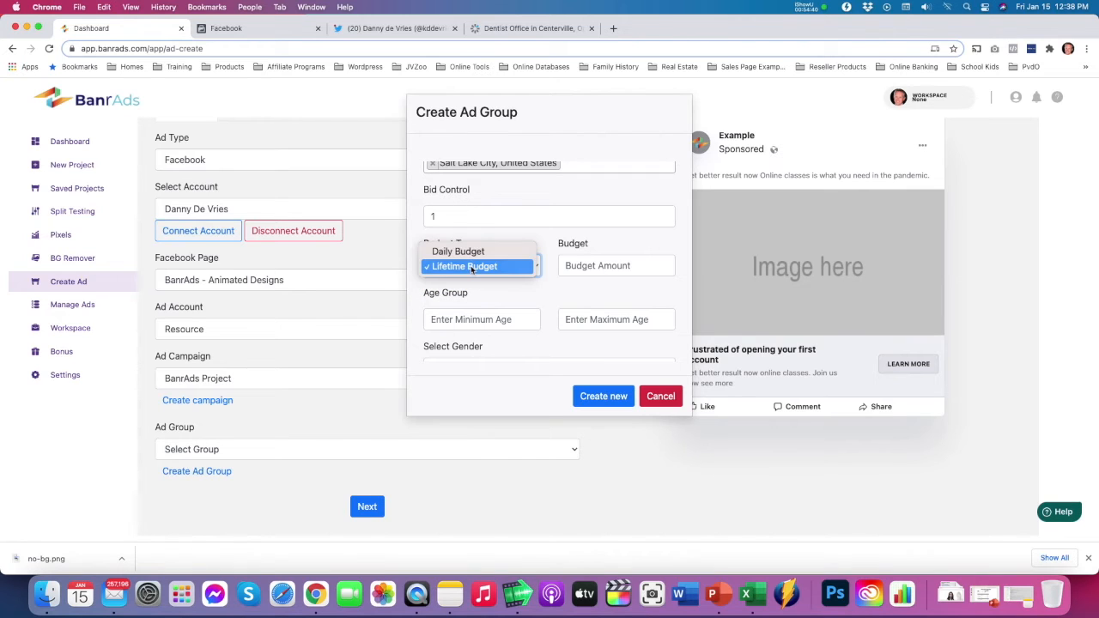
click(472, 250)
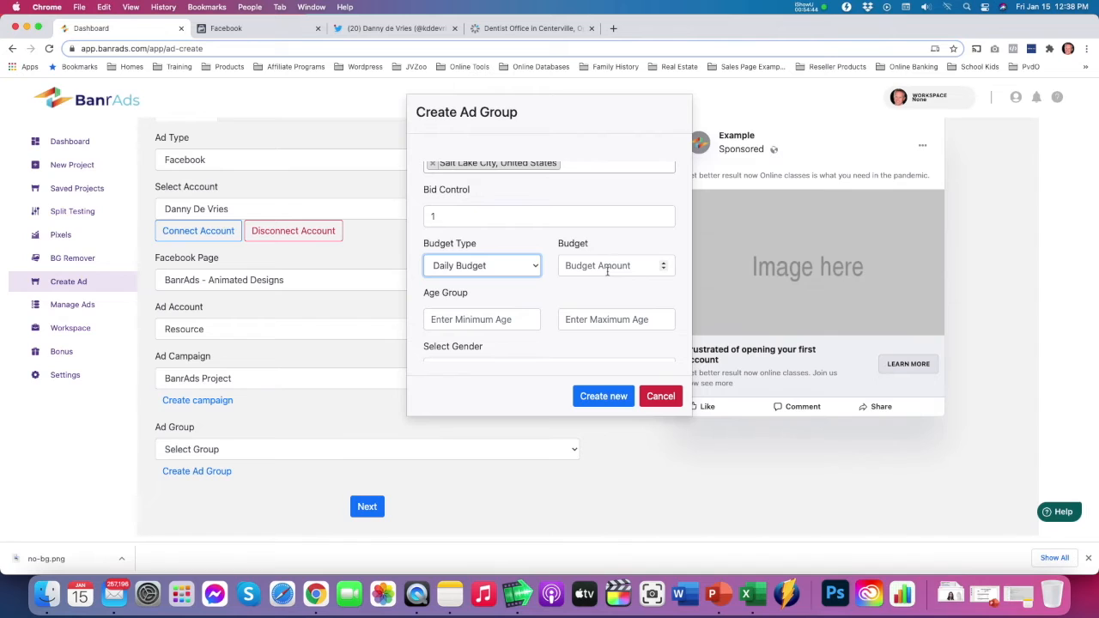
click(610, 266)
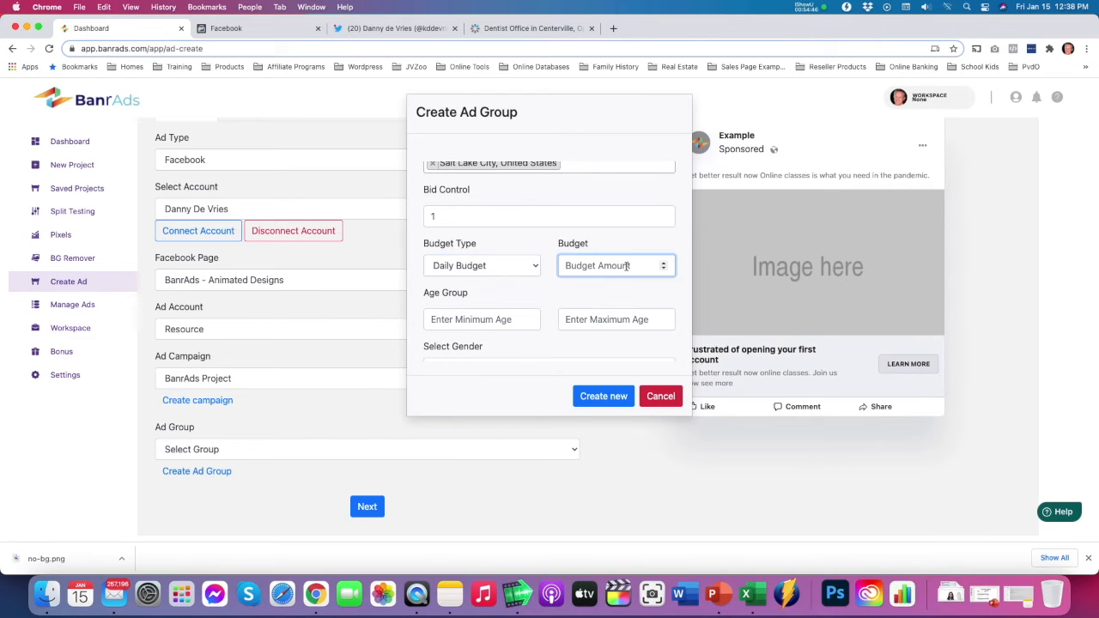
text(5)
- Change the ad group's budget type to Lifetime Budget with a budget amount of 100
click(473, 269)
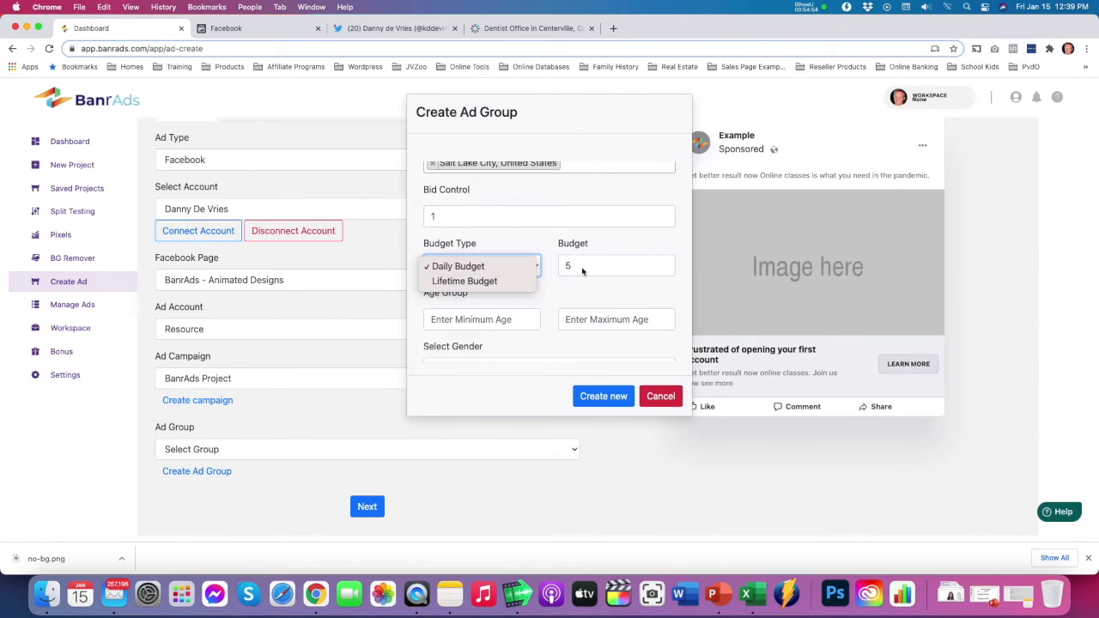
click(473, 283)
key(Tab)
text(100)
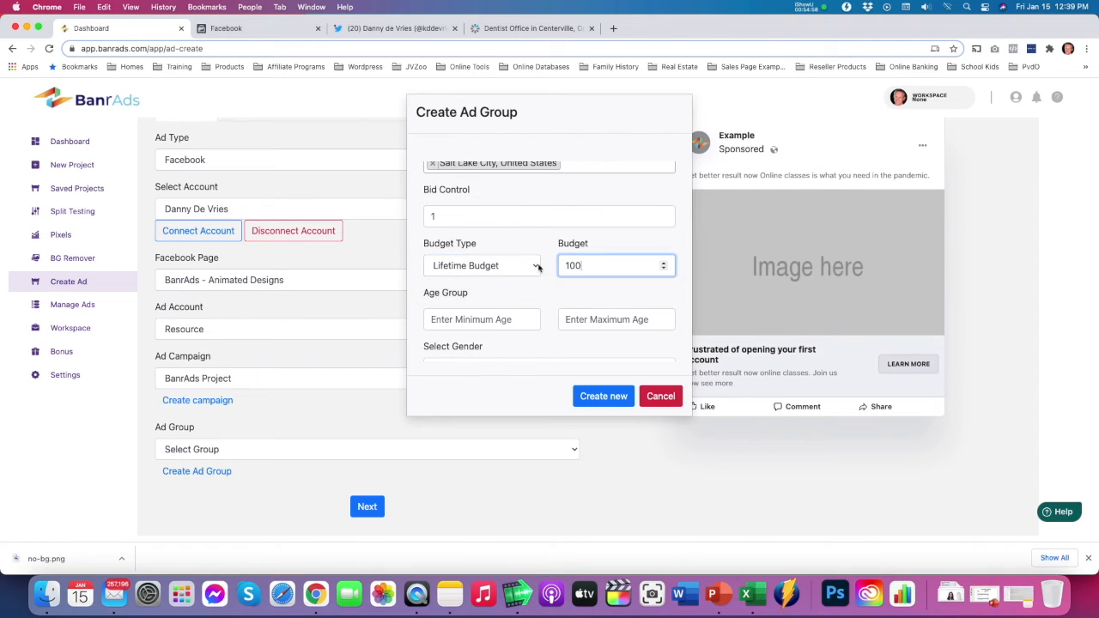
click(500, 290)
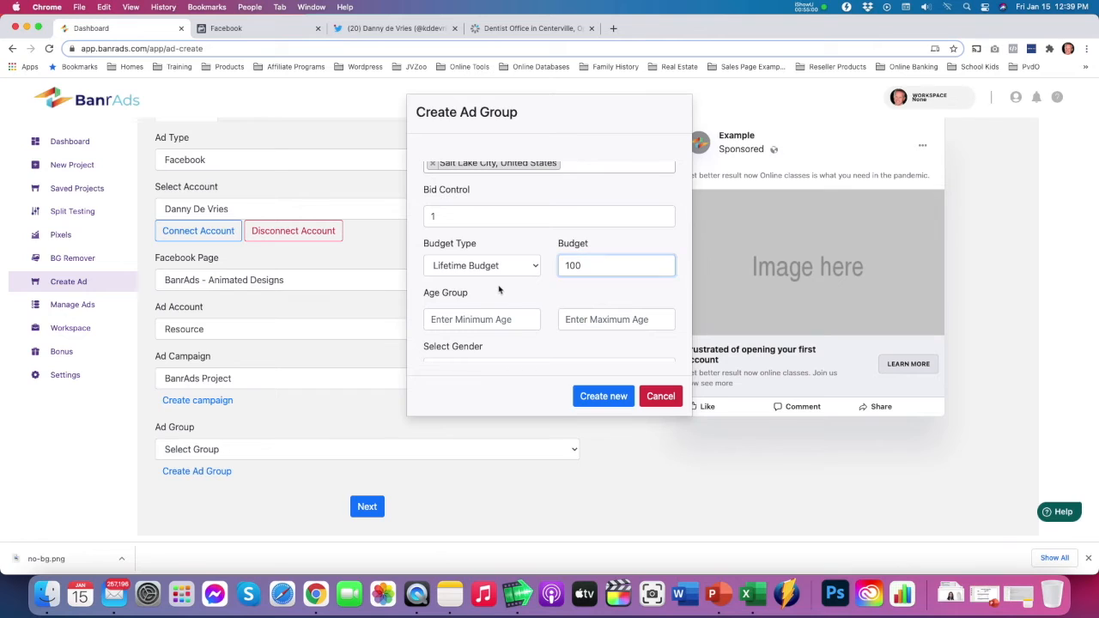
- Examine the ad group's age, gender, custom audience and ad schedule settings
click(491, 316)
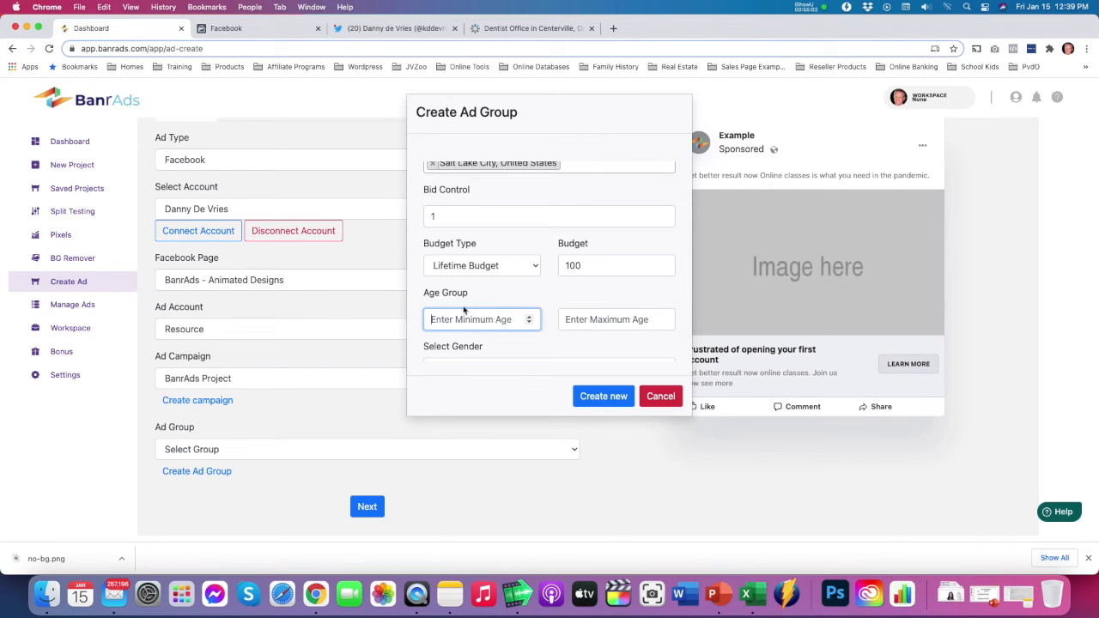
scroll(512, 294, down, 1)
scroll(512, 290, down, 2)
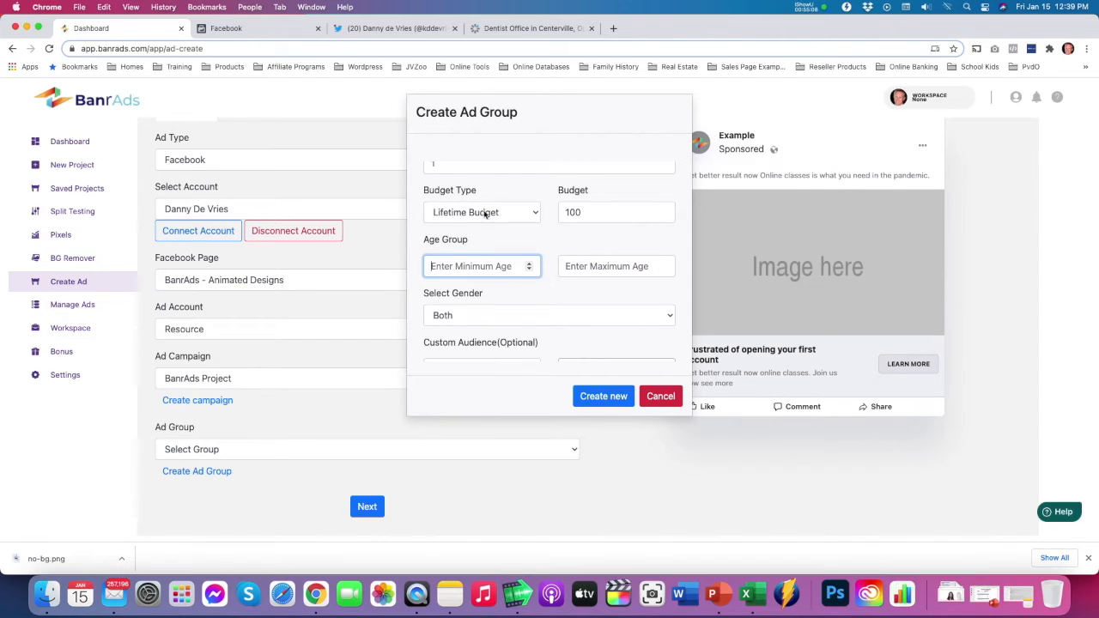
scroll(486, 216, down, 2)
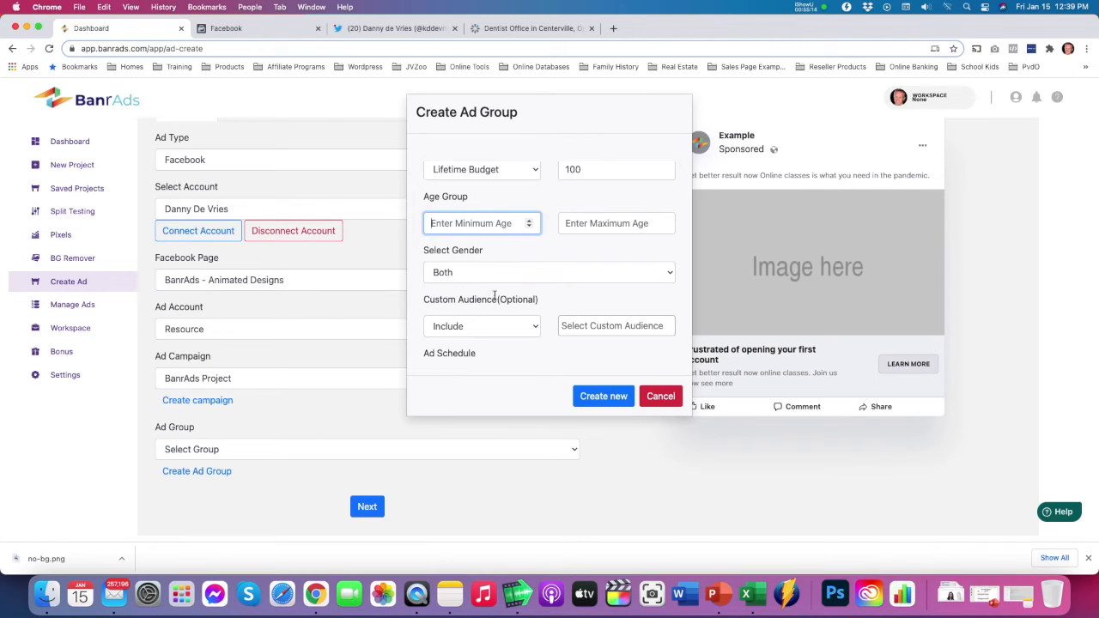
scroll(496, 295, down, 2)
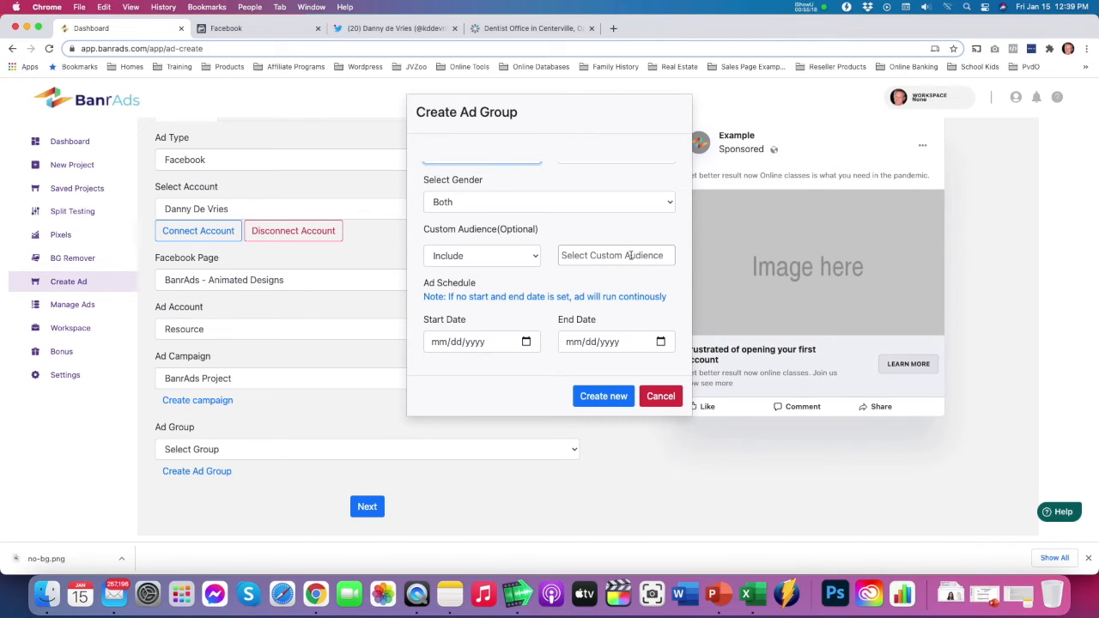
click(564, 255)
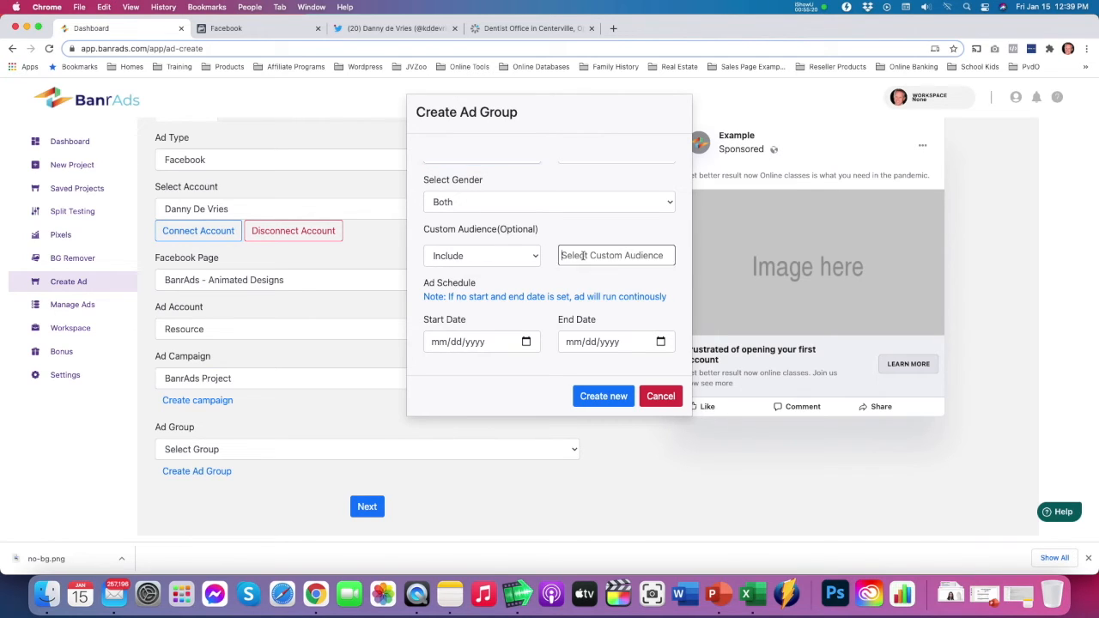
- Add the Website Audience 180 days custom audience to the ad group and set it to Exclude
click(591, 311)
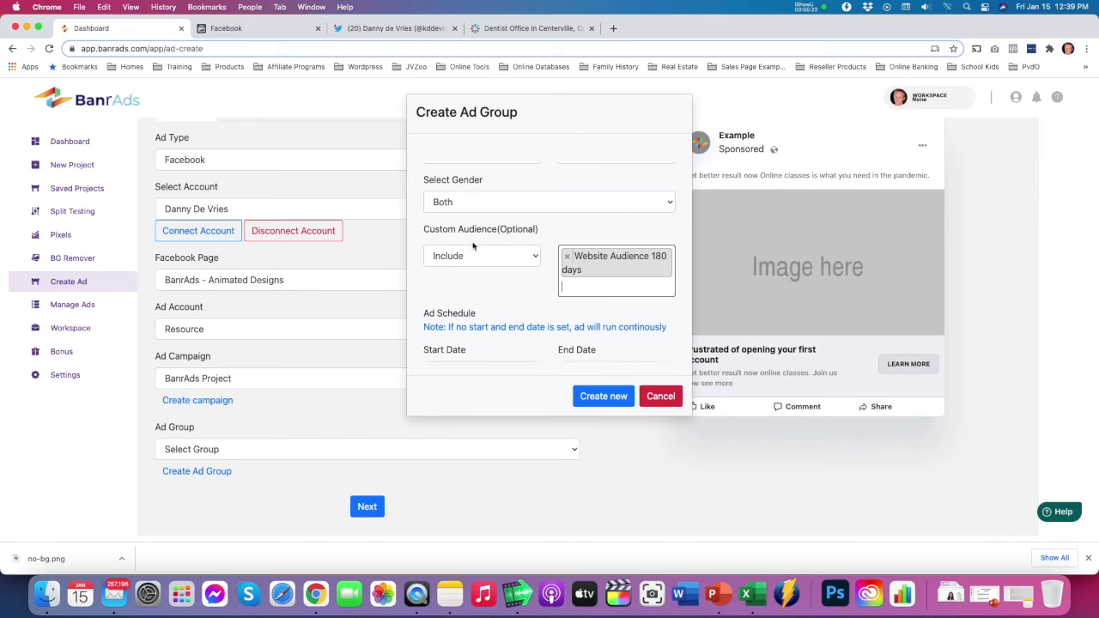
click(466, 262)
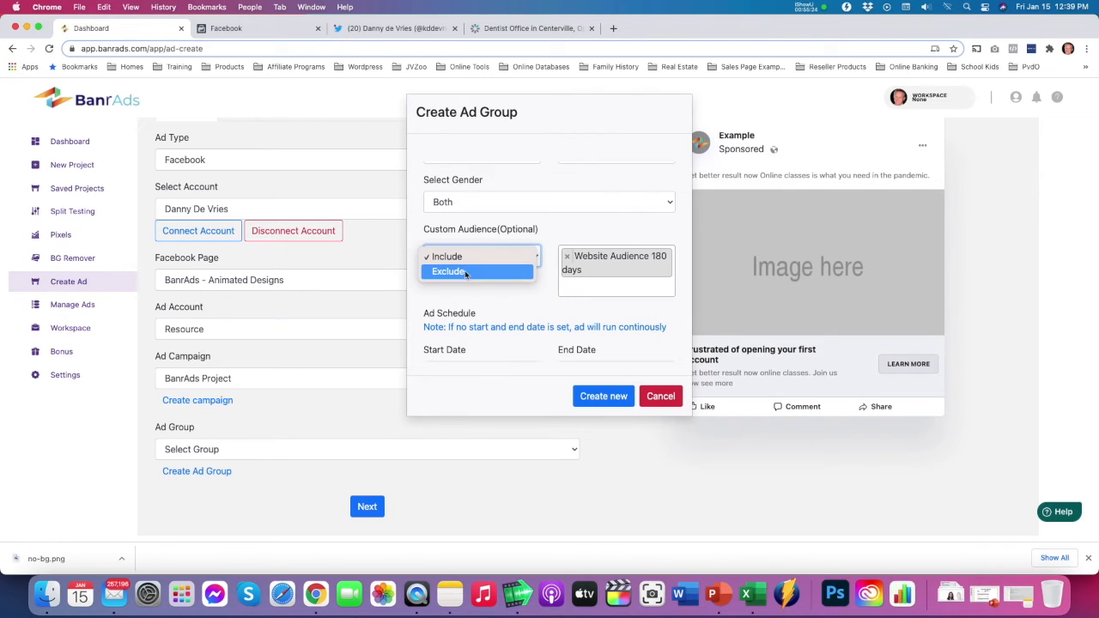
click(466, 272)
click(472, 260)
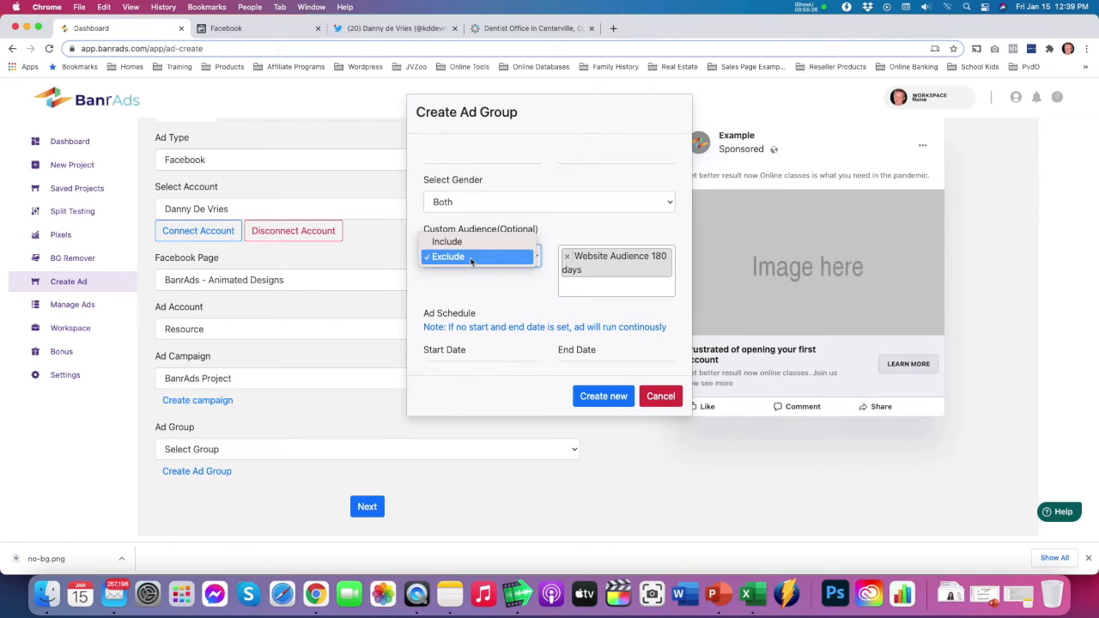
click(470, 260)
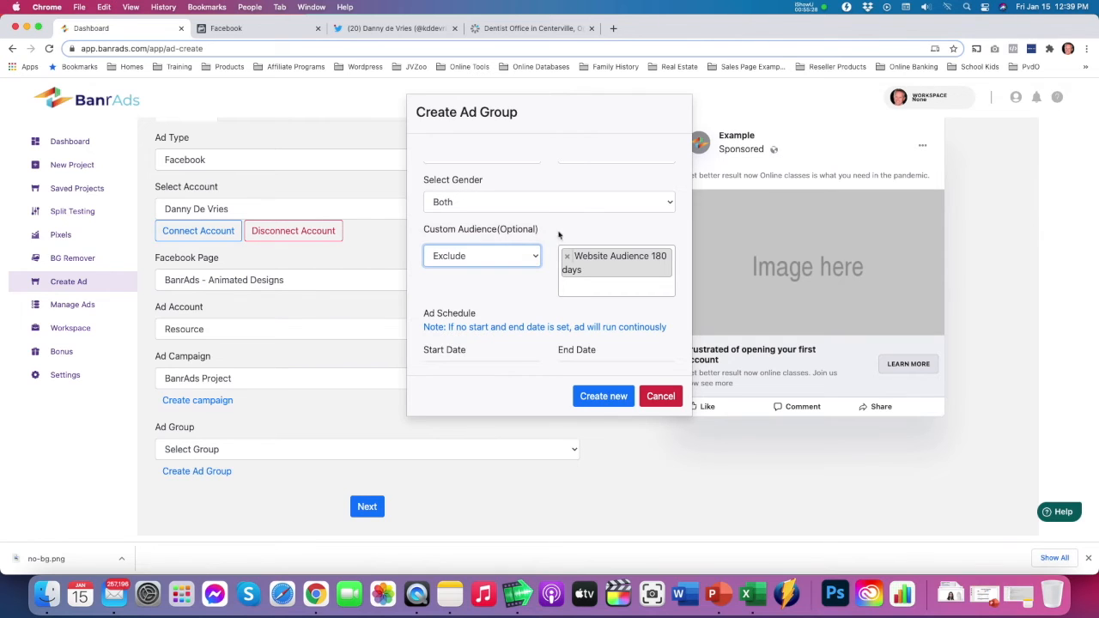
- Schedule the ad group from 01/15/2021 to 01/17/2021 and create it
click(462, 359)
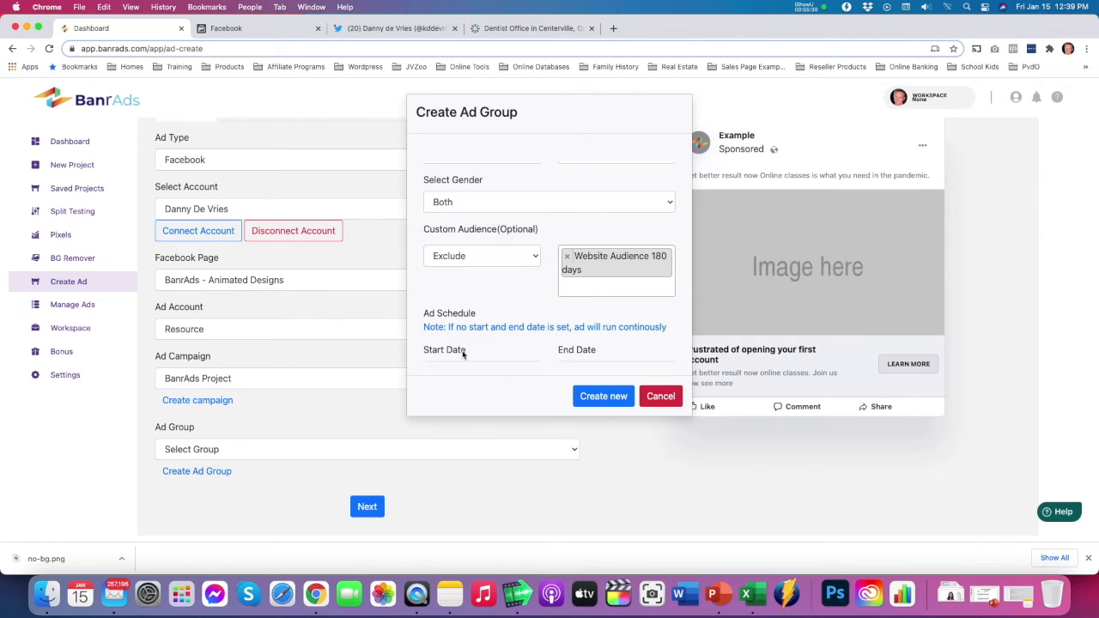
scroll(530, 343, down, 1)
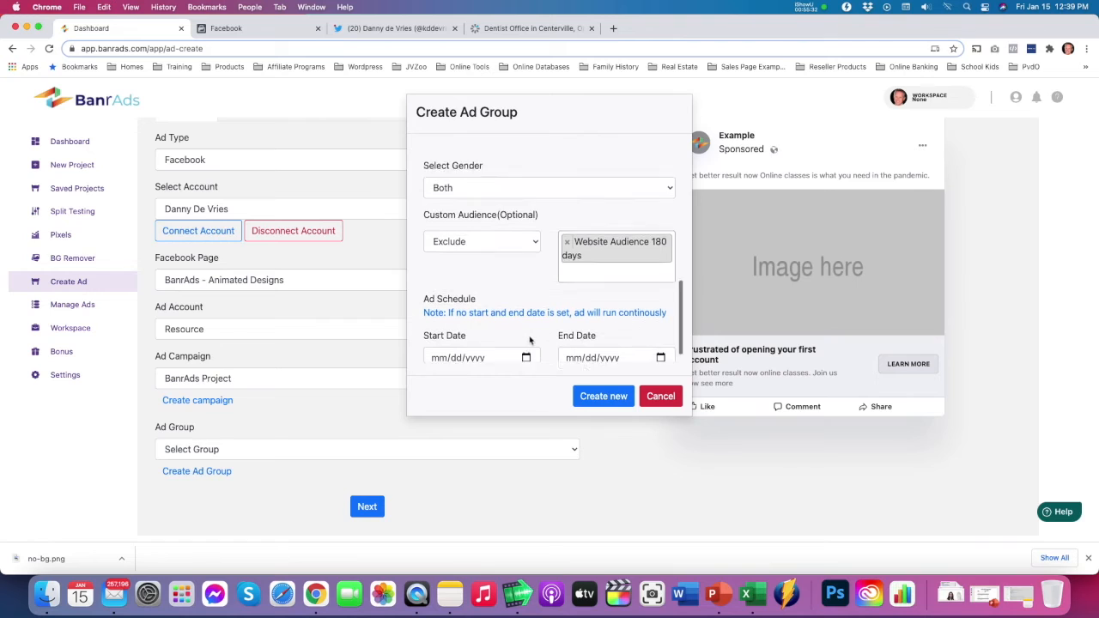
click(486, 343)
click(527, 343)
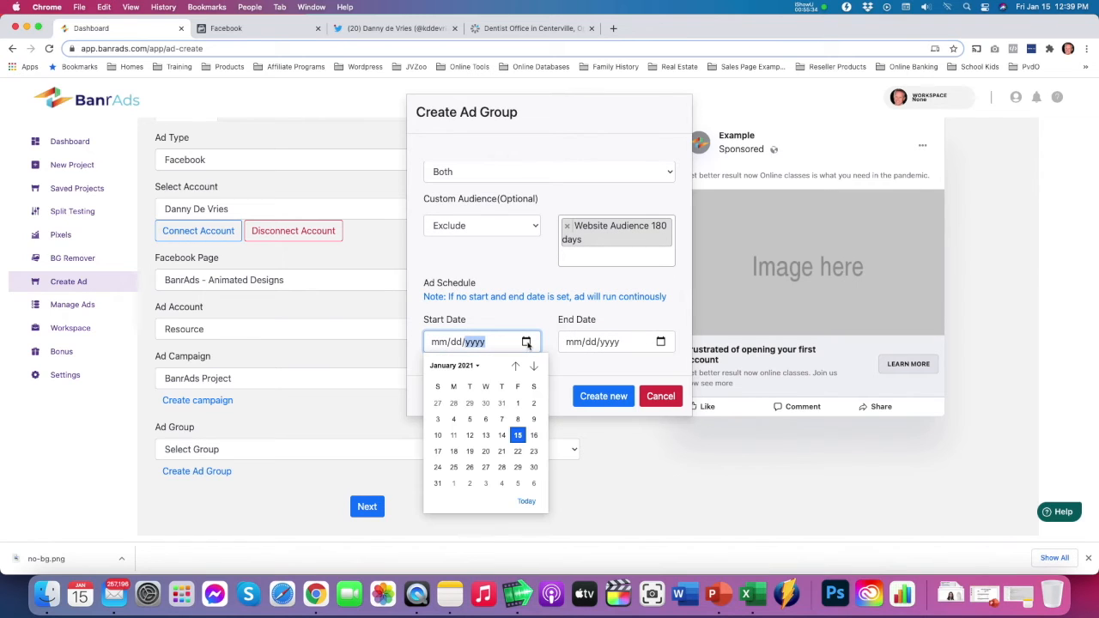
click(520, 424)
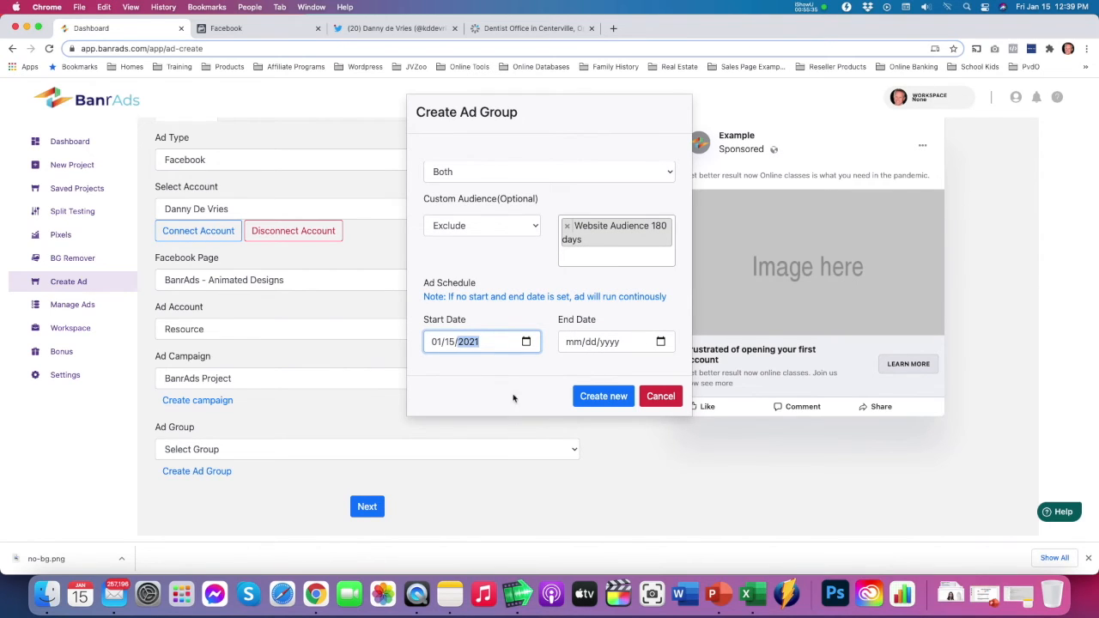
click(592, 343)
click(667, 342)
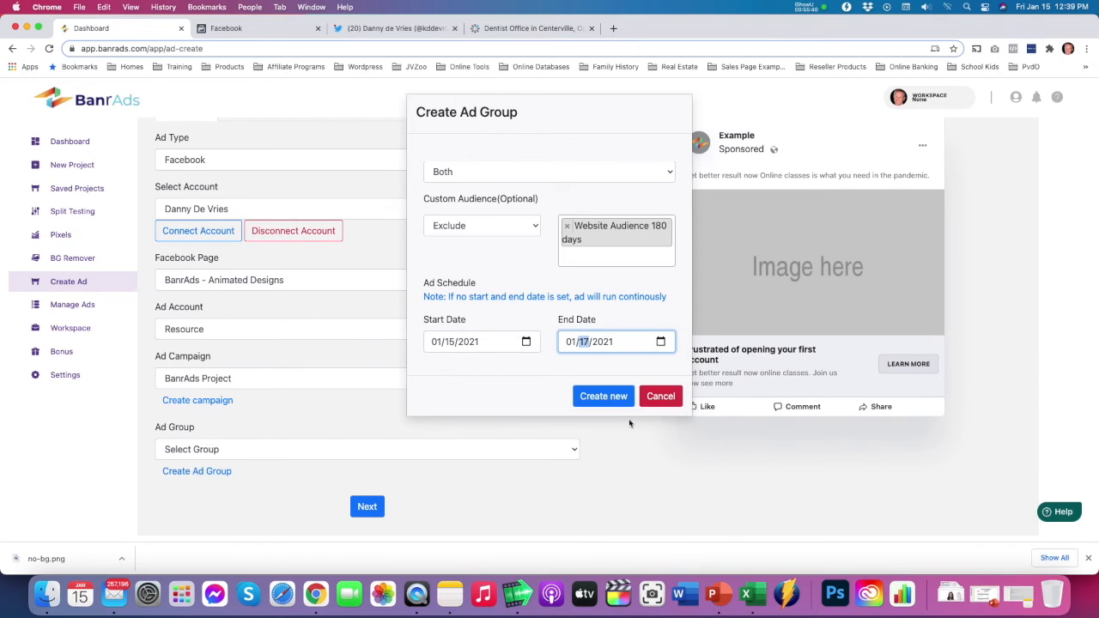
click(573, 452)
click(604, 398)
- Select BANRADS as the ad group and continue to the ad setup
click(229, 454)
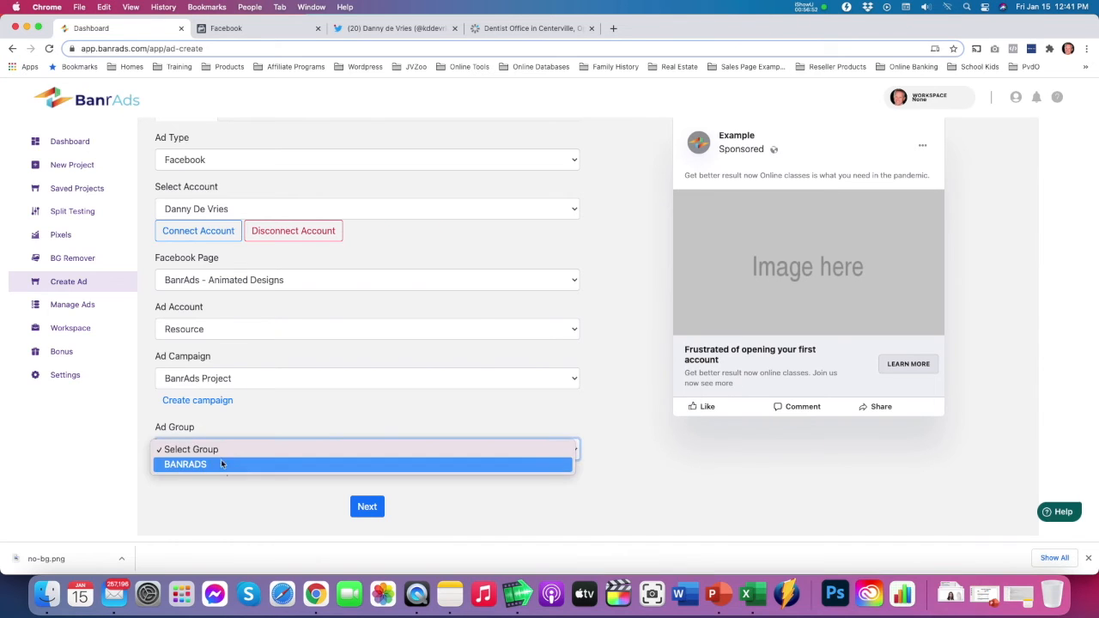
click(220, 465)
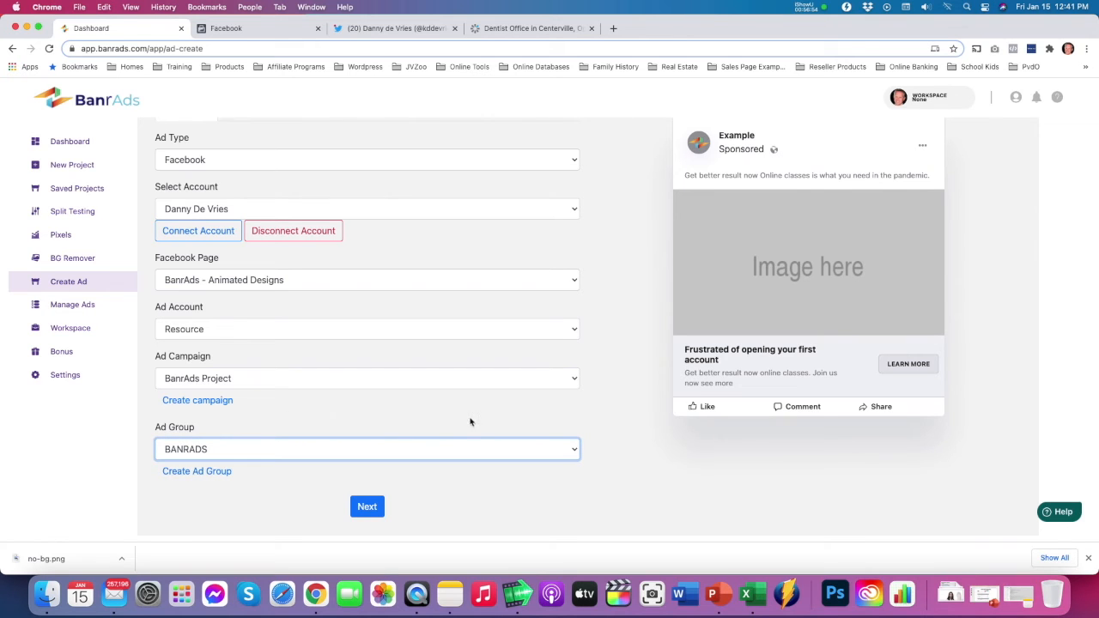
click(367, 507)
click(372, 508)
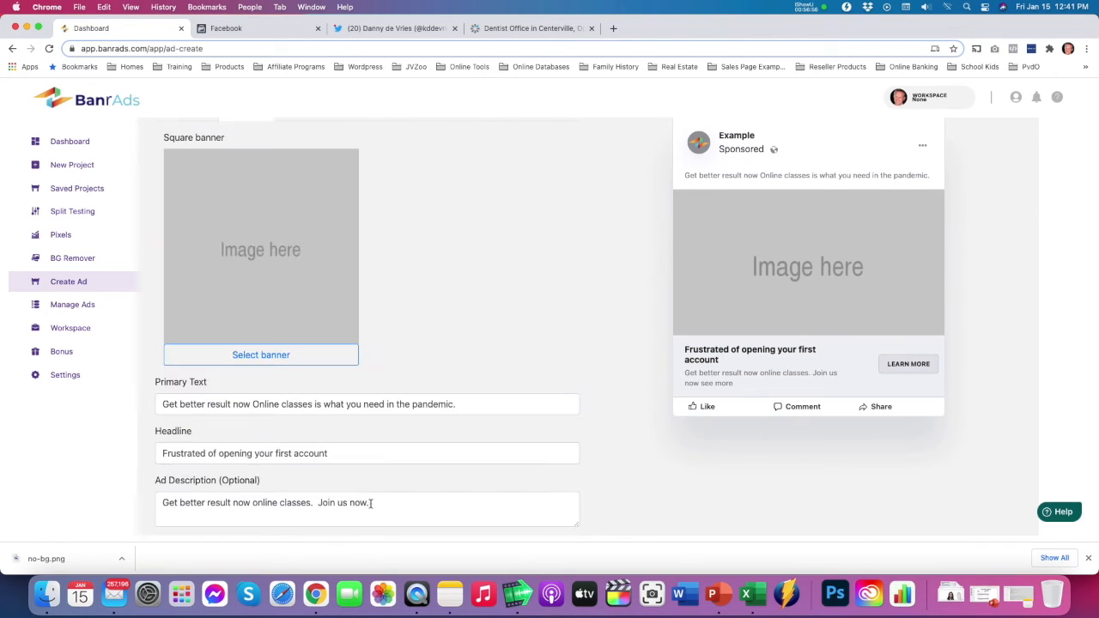
- Choose the square "BanrAds is great" banner with the blue Get it Now button for the ad
scroll(449, 325, up, 2)
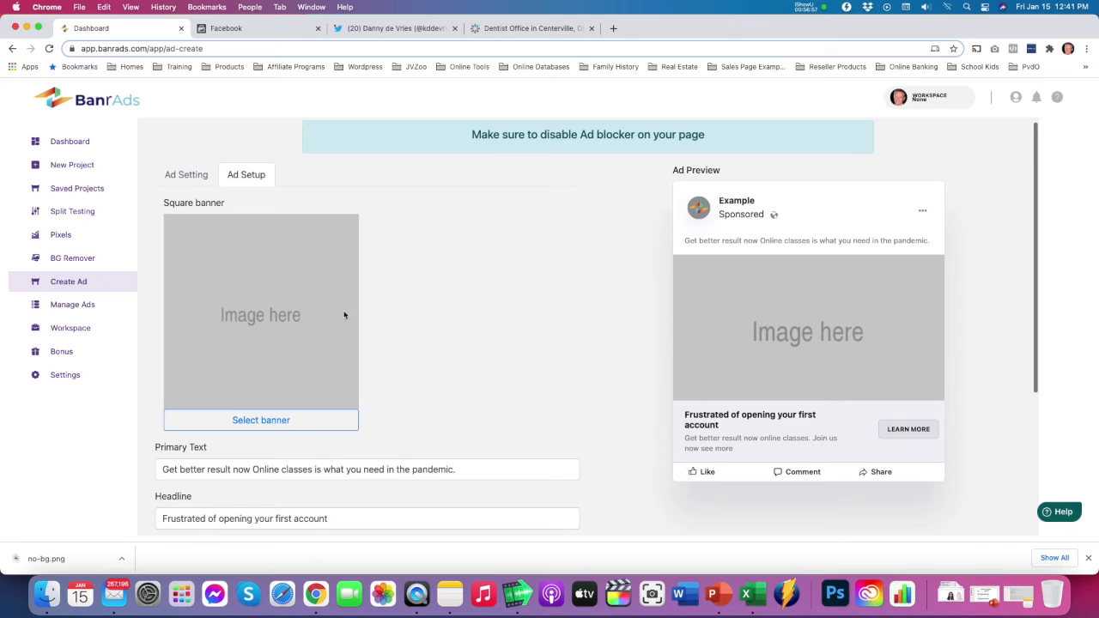
click(272, 420)
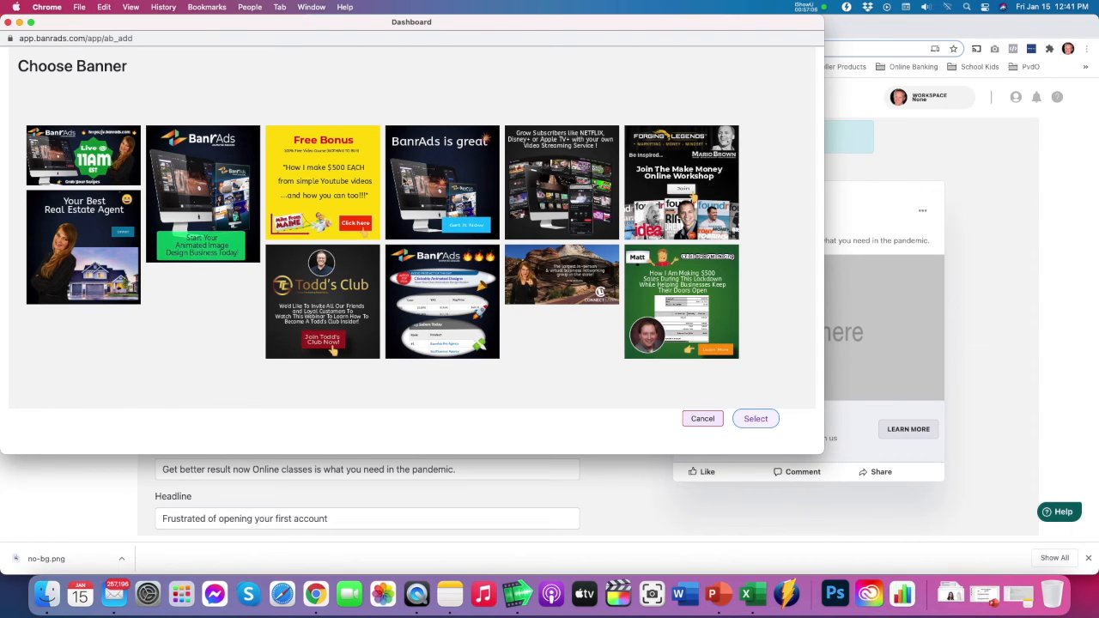
click(422, 178)
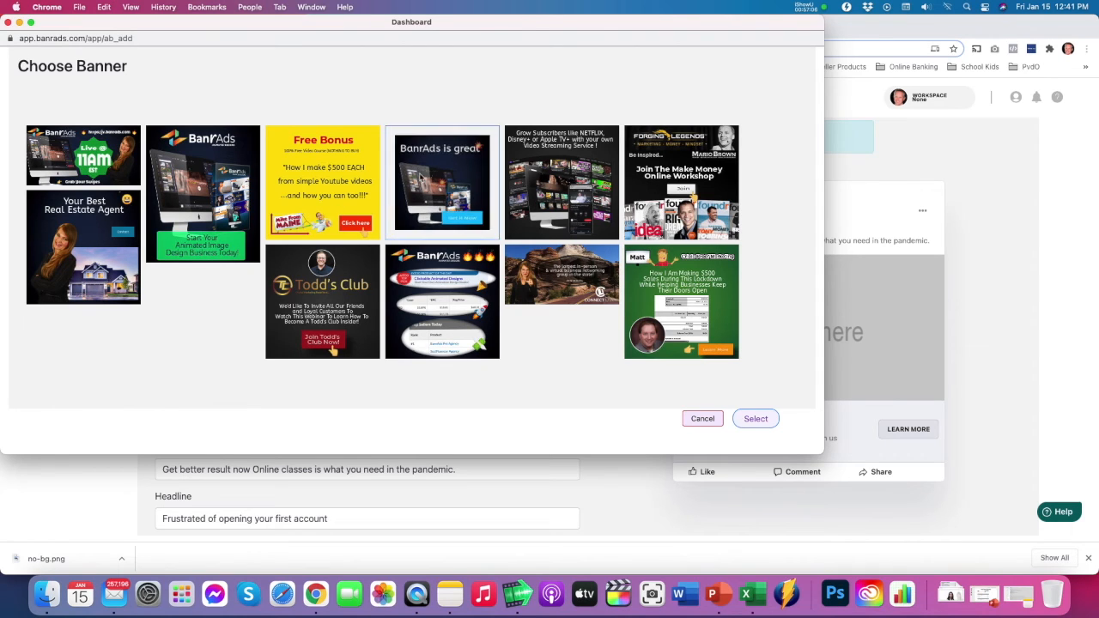
click(754, 419)
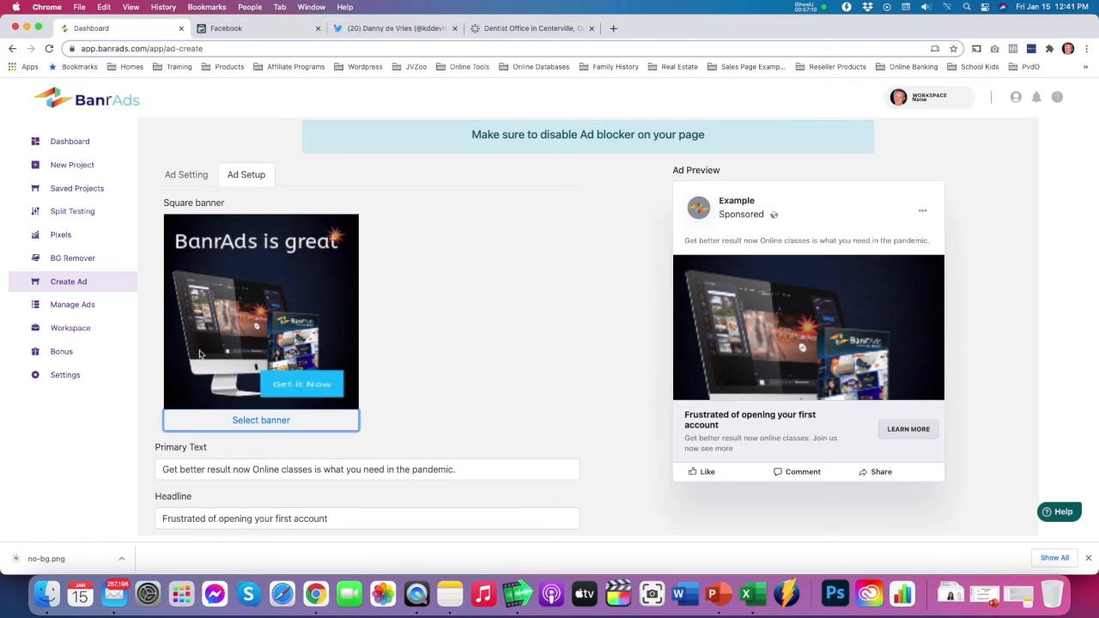
- Compare the ad's primary text, headline and description with where each appears in the ad preview
scroll(251, 409, down, 3)
click(236, 352)
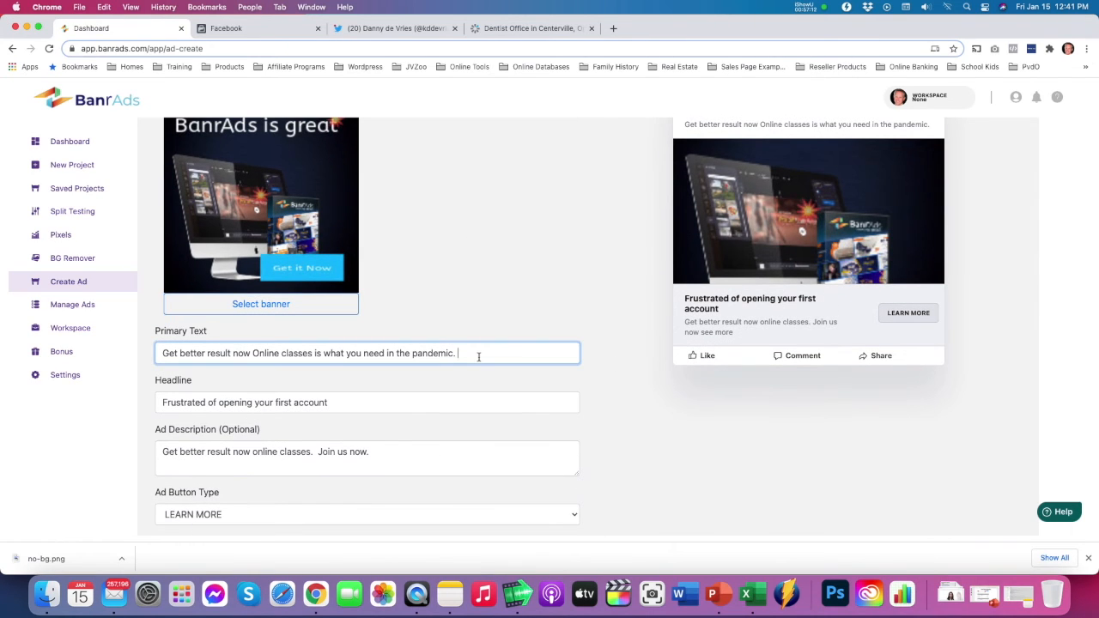
drag(479, 356, 146, 351)
scroll(600, 346, up, 3)
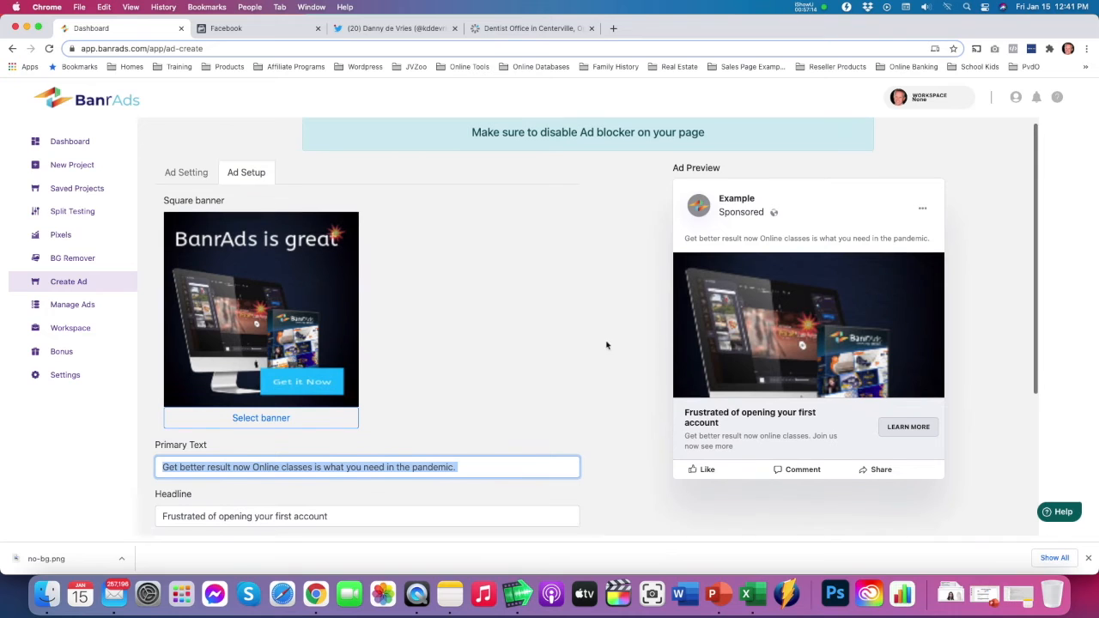
drag(685, 236, 907, 238)
scroll(317, 493, down, 2)
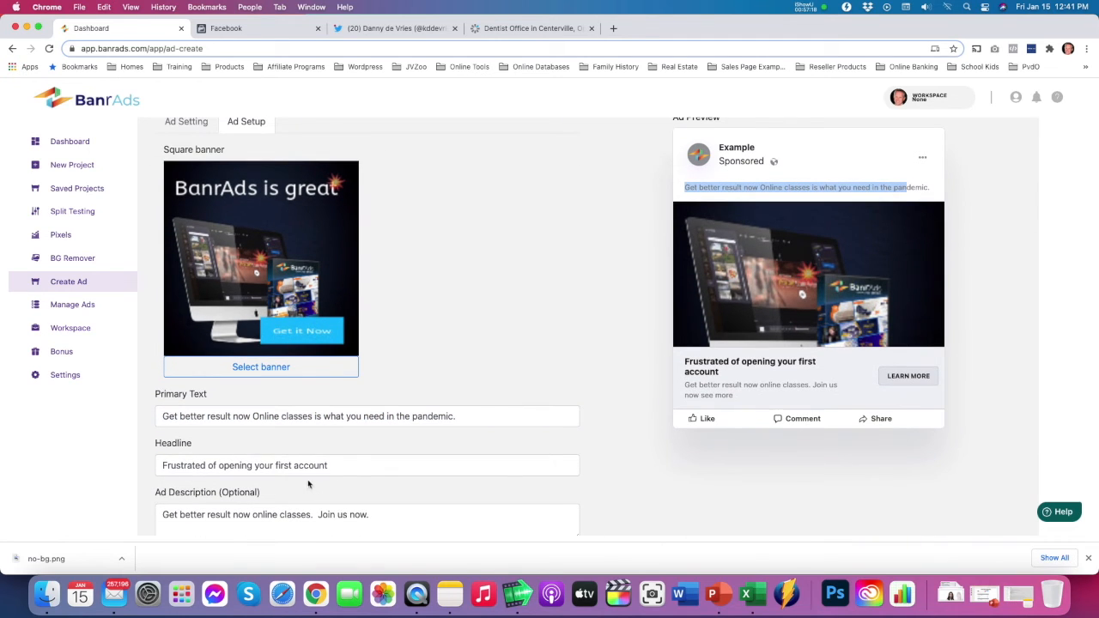
drag(354, 466, 155, 456)
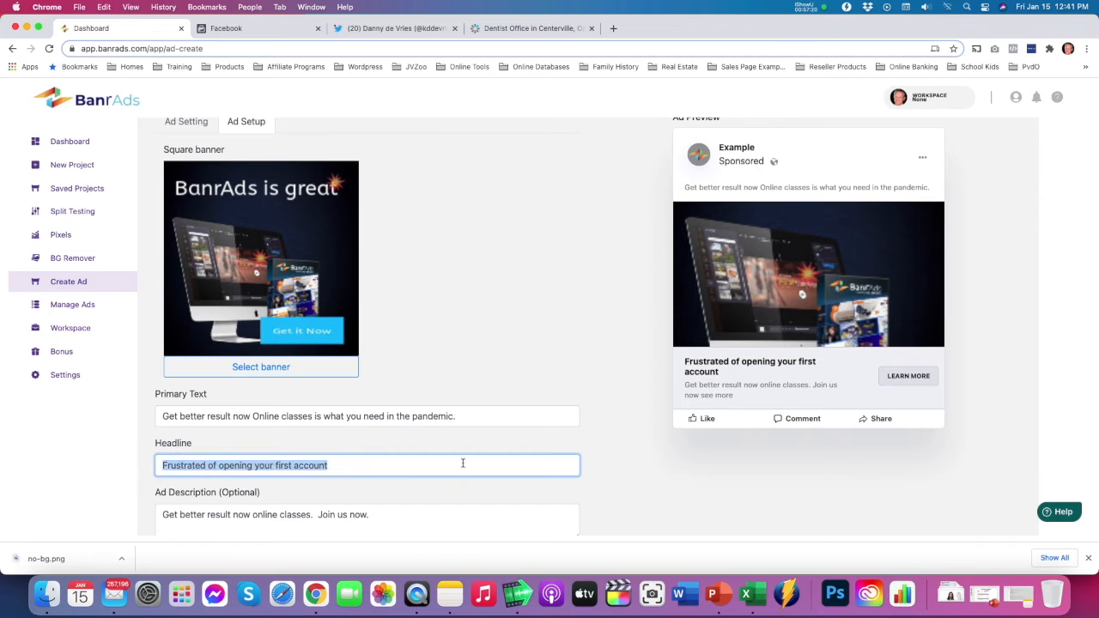
click(717, 371)
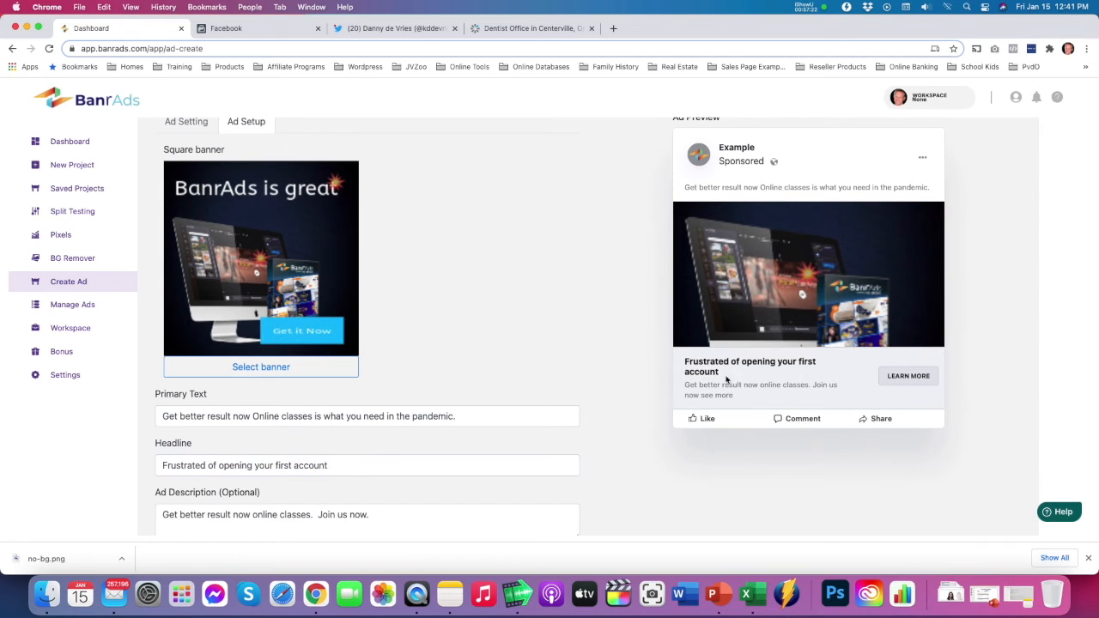
scroll(373, 482, down, 1)
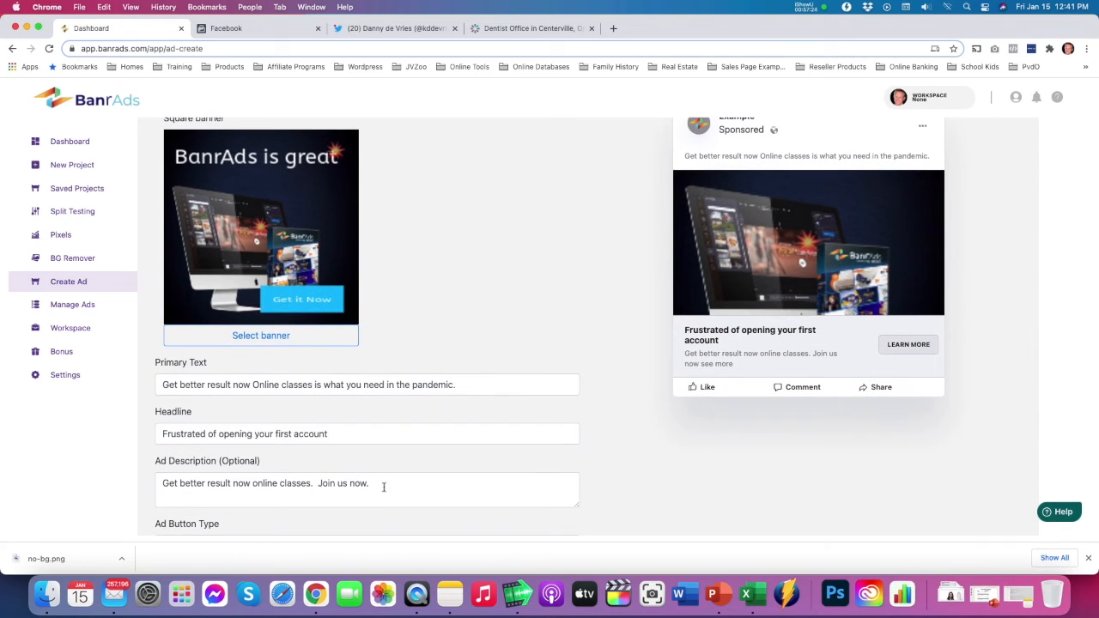
click(384, 487)
drag(749, 367, 684, 355)
scroll(398, 441, down, 4)
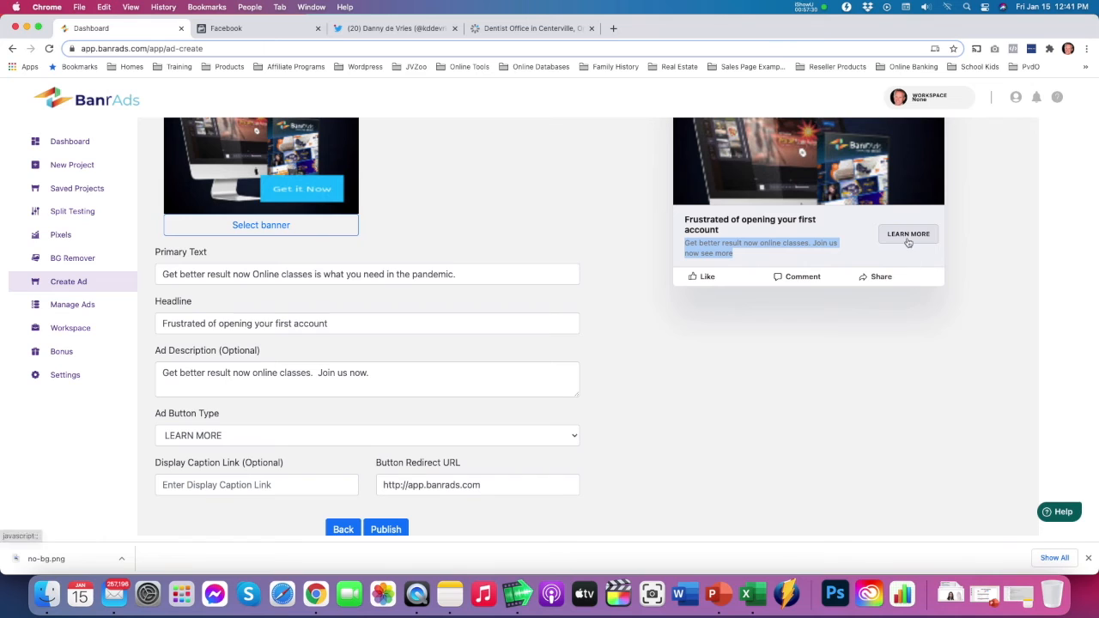
- Browse the available ad button types and leave the list without choosing a different one
click(347, 436)
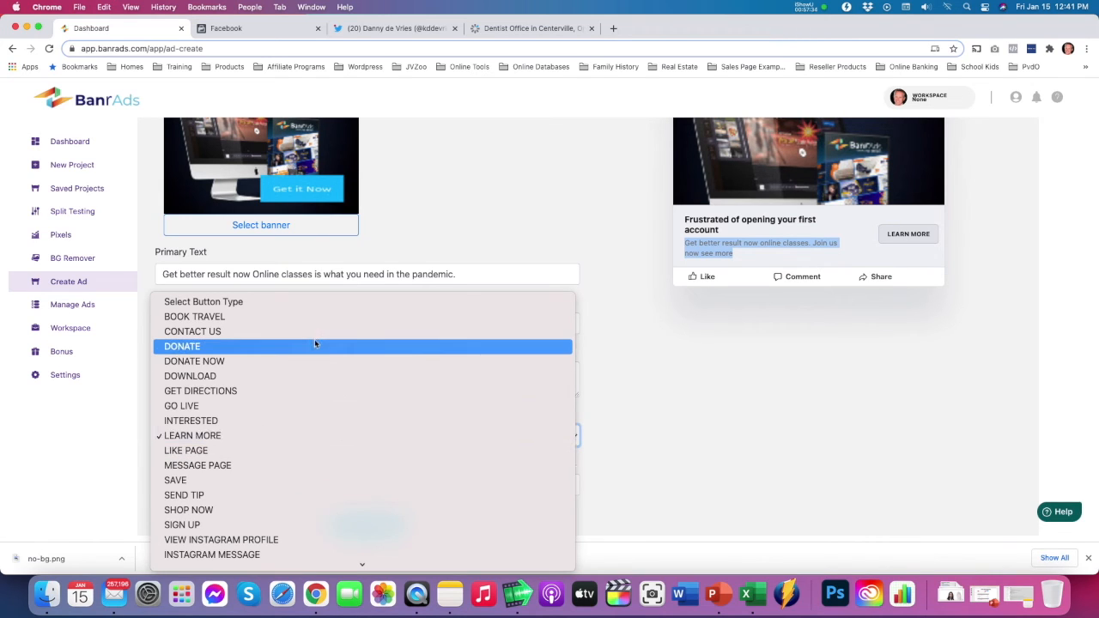
scroll(311, 493, down, 10)
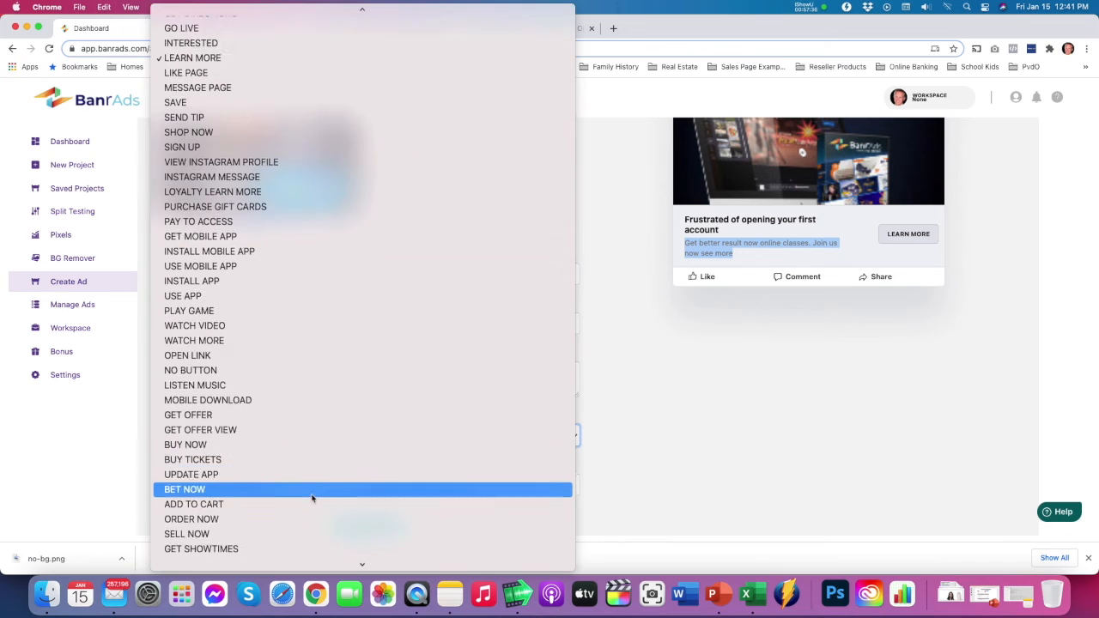
scroll(311, 497, up, 3)
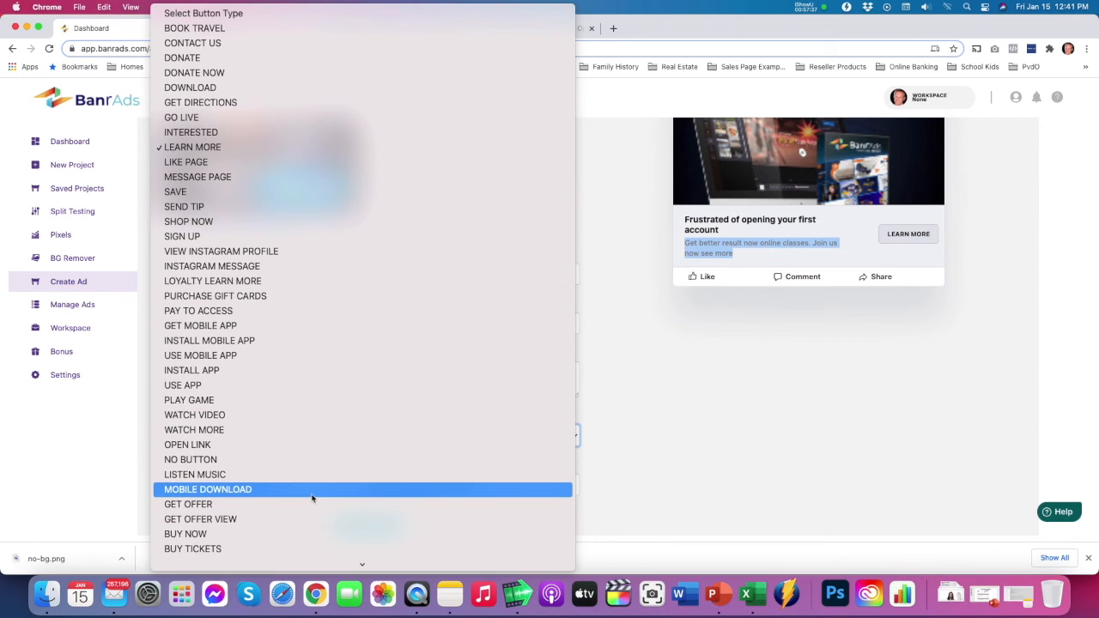
click(647, 430)
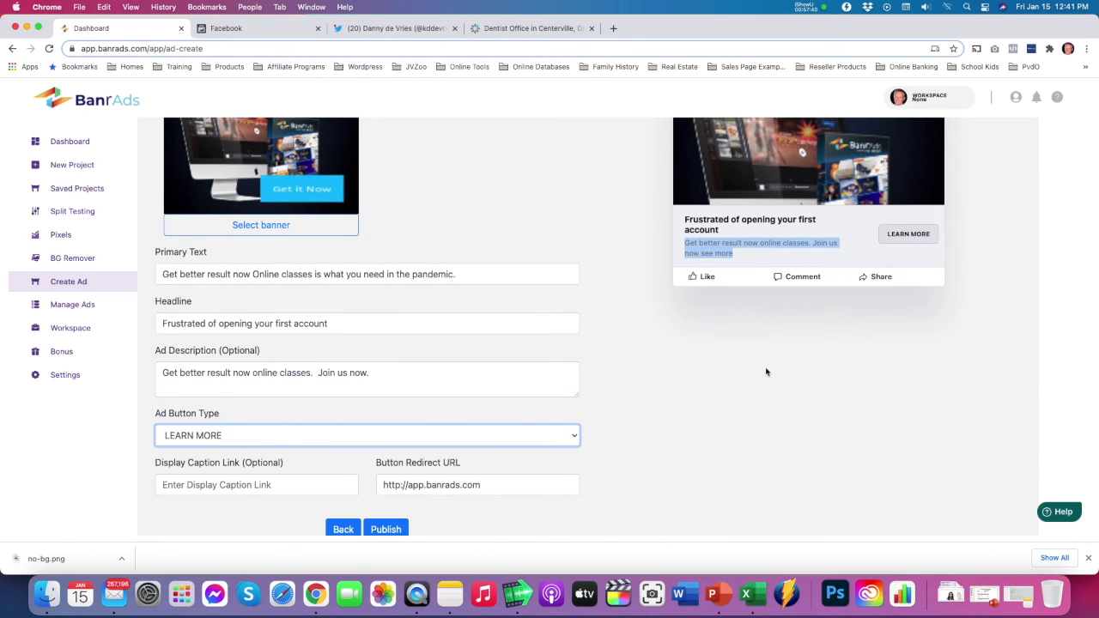
- Set the ad's display caption link to banrads.com
click(304, 483)
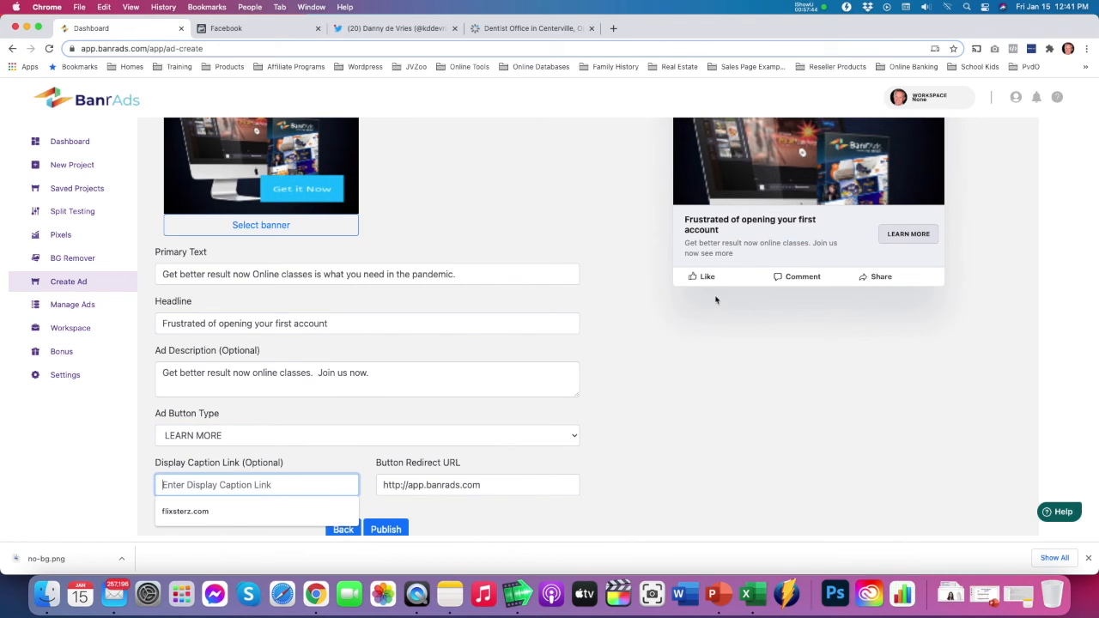
text(banr)
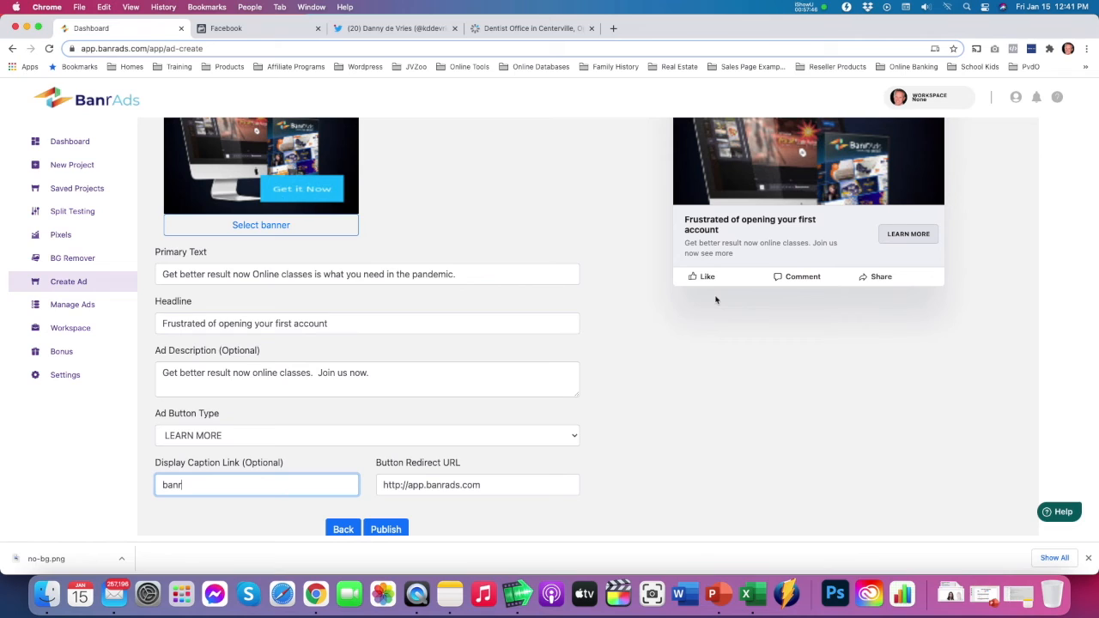
text(ads.com)
- Check the caption link in the ad preview and the button redirect URL
click(517, 484)
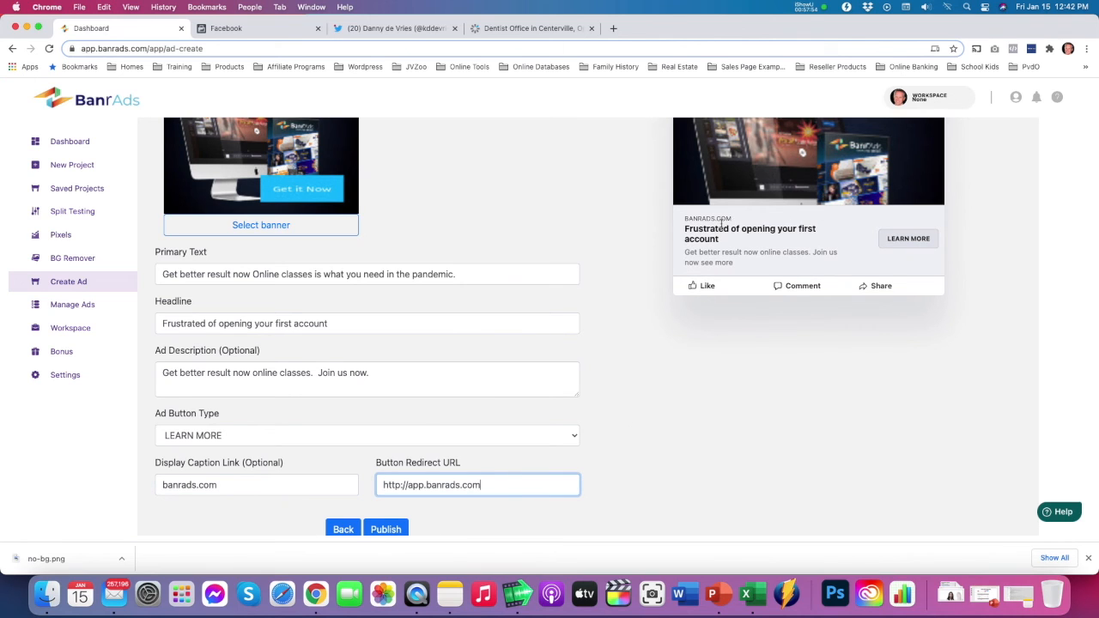
scroll(723, 225, up, 3)
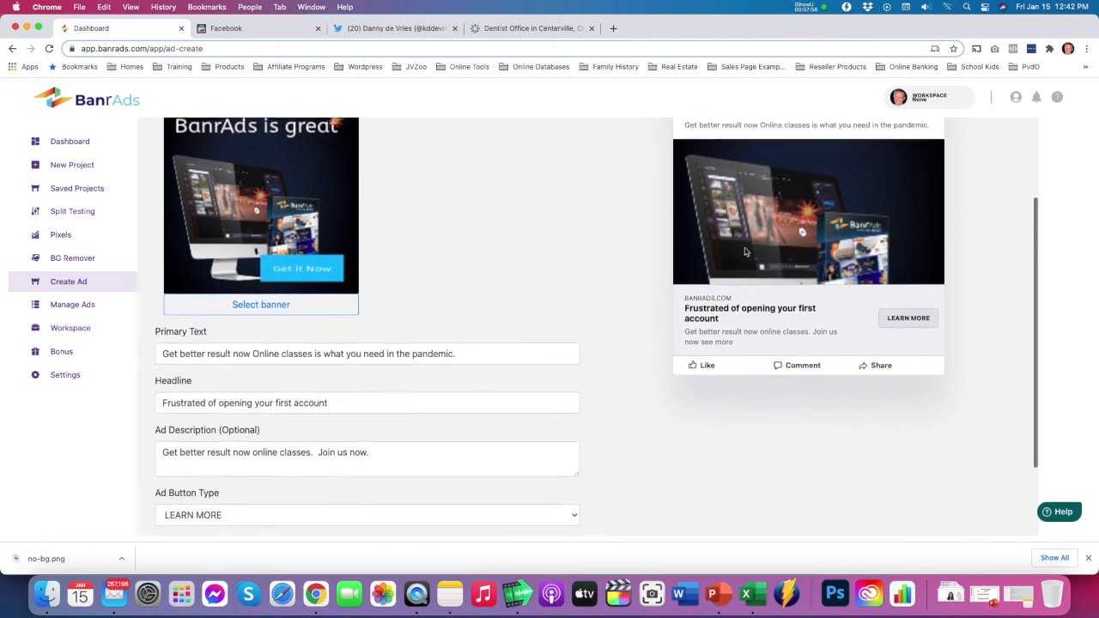
scroll(795, 273, up, 2)
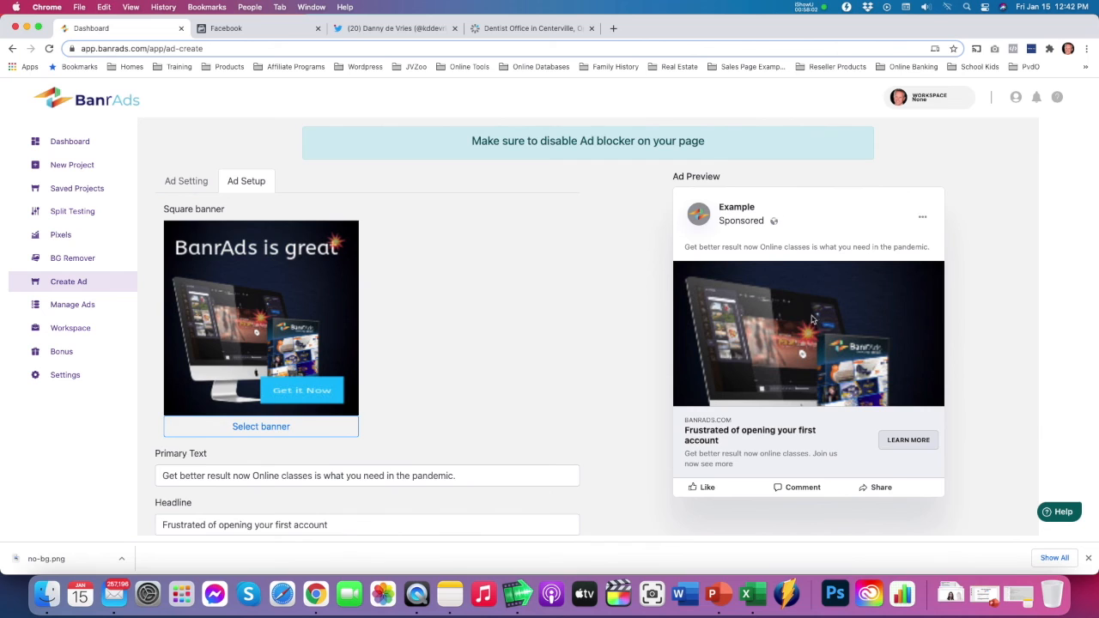
scroll(755, 360, down, 3)
scroll(721, 399, down, 2)
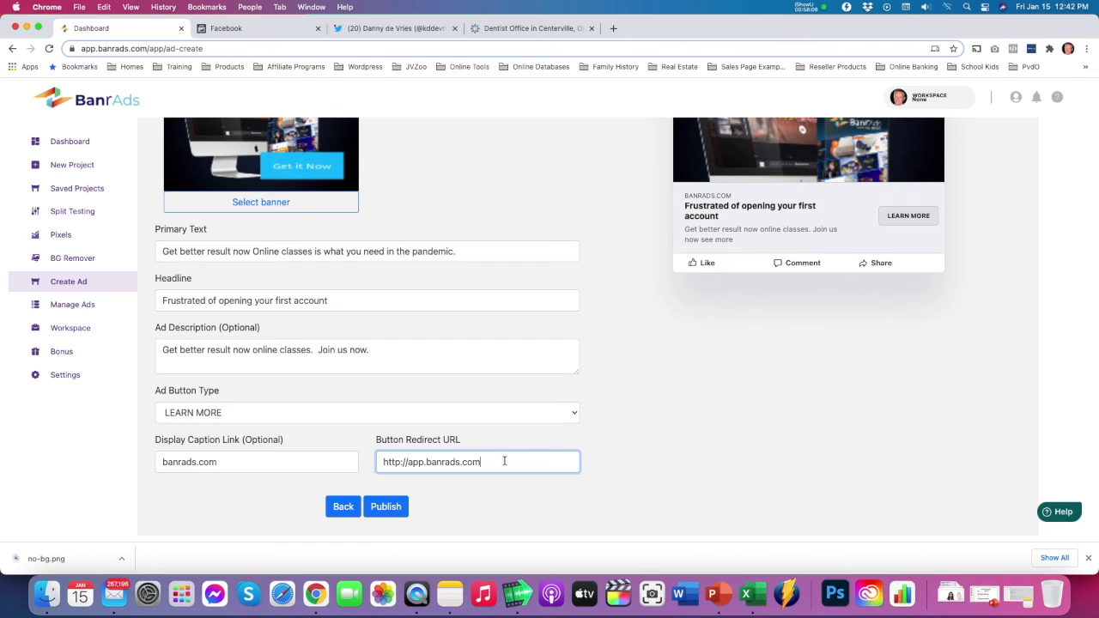
drag(491, 461, 383, 457)
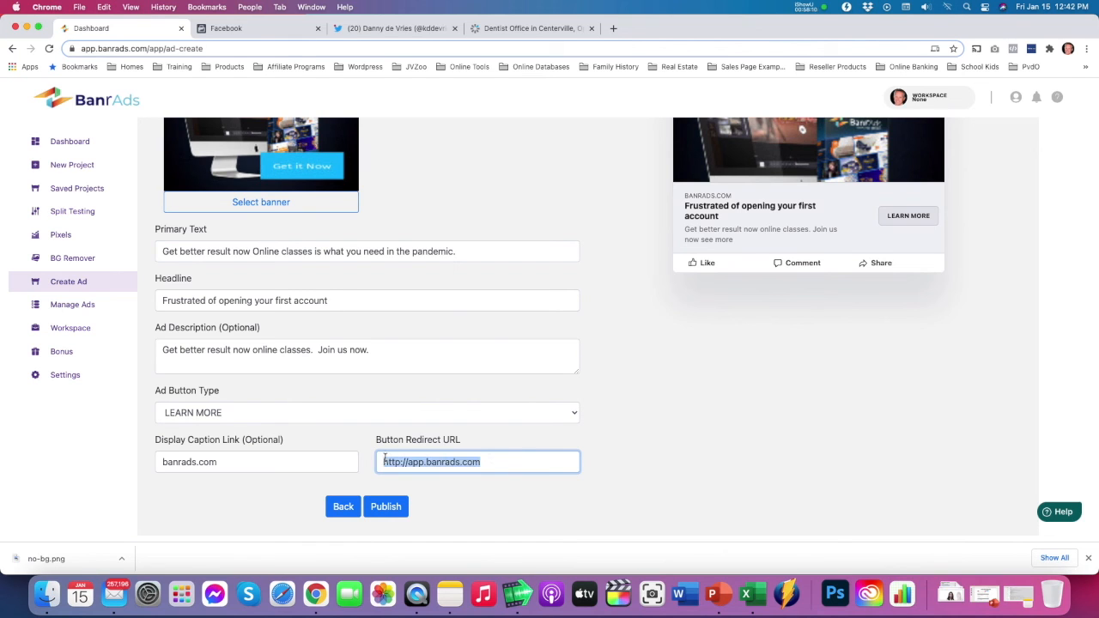
- Publish the Facebook ad and dismiss the notice about posting
scroll(489, 438, up, 5)
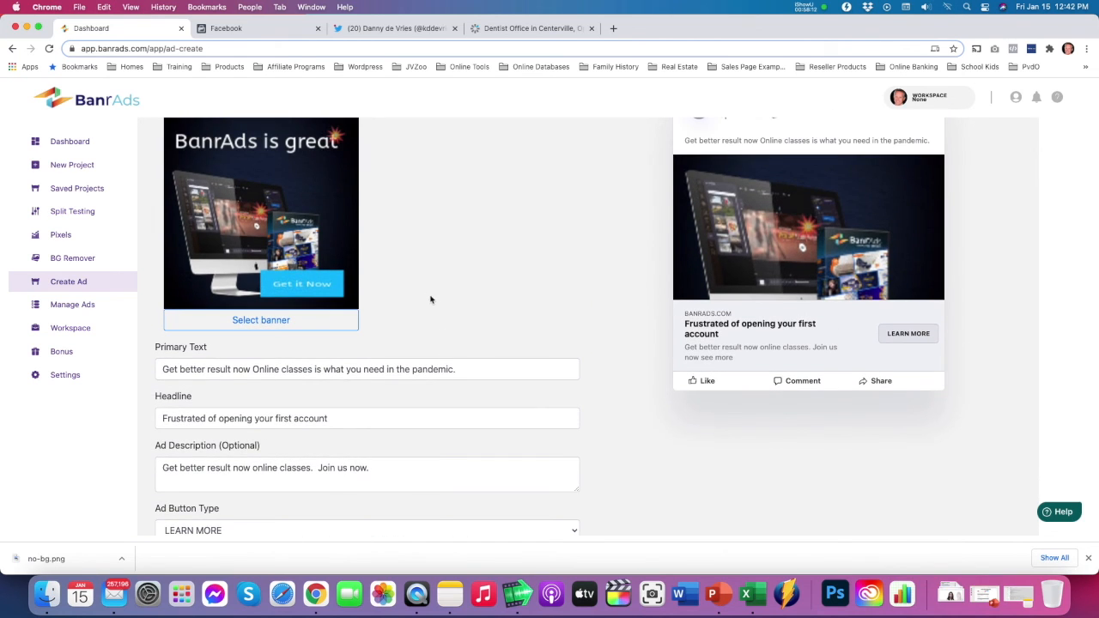
scroll(429, 343, down, 5)
click(388, 509)
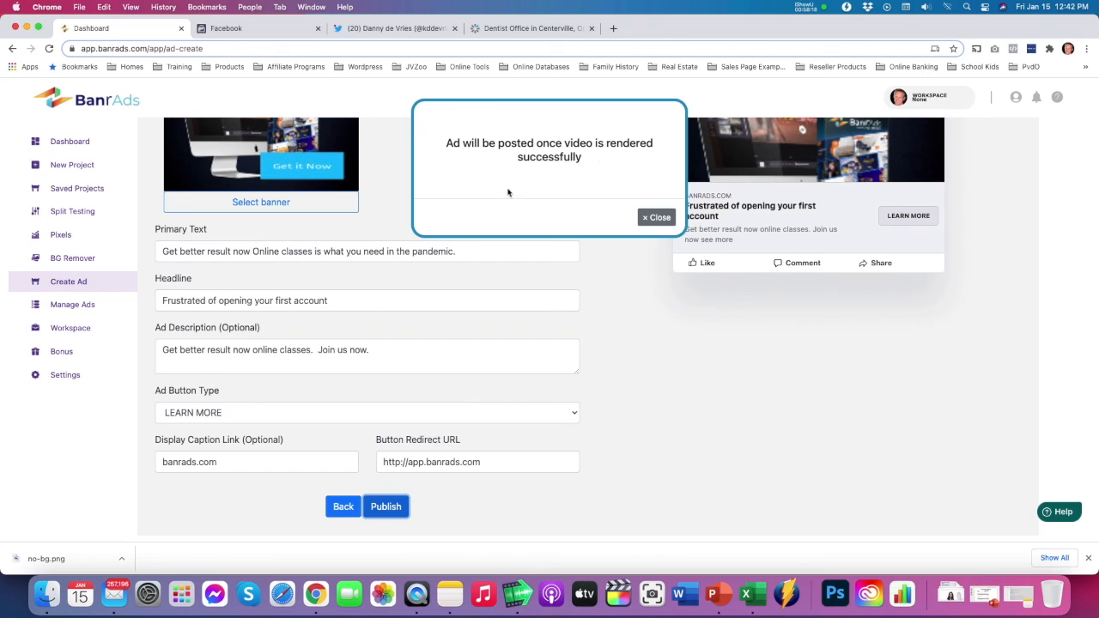
click(656, 218)
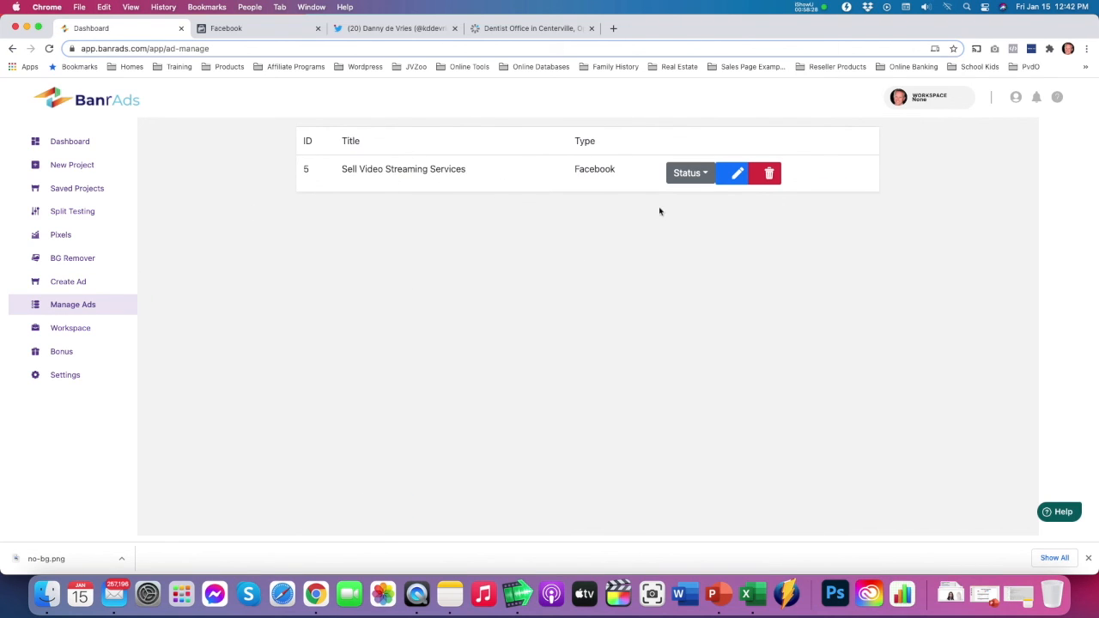
- Open the status options of the Sell Video Streaming Services ad in the ad management list
click(678, 176)
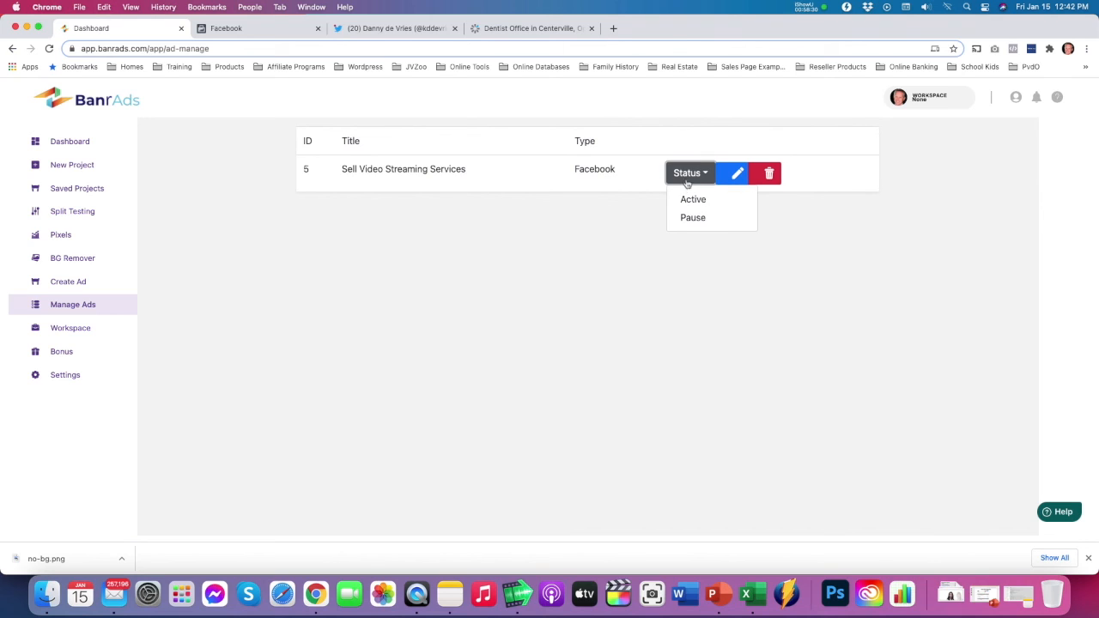